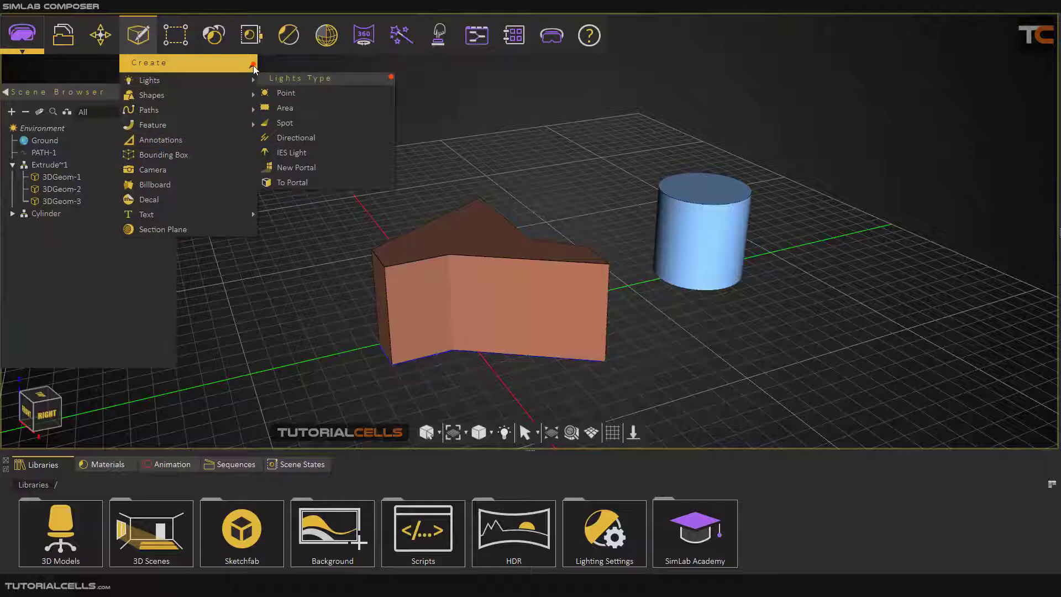
- Detach the Create commands as a floating palette, open the Annotations tool, and move its dialog clear of the model
drag(253, 65, 262, 125)
scroll(493, 286, up, 5)
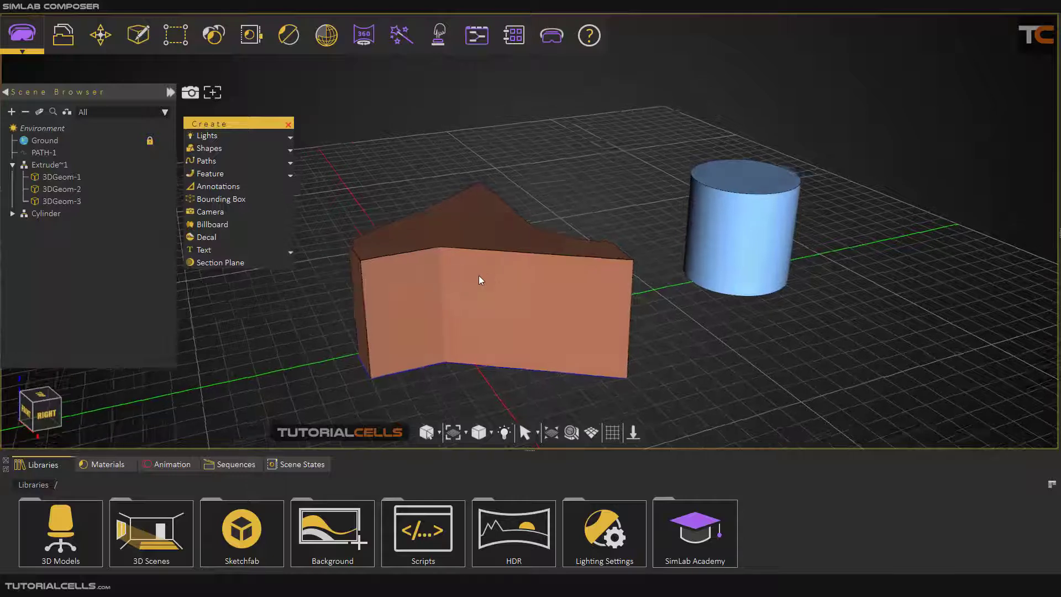
drag(532, 270, 558, 278)
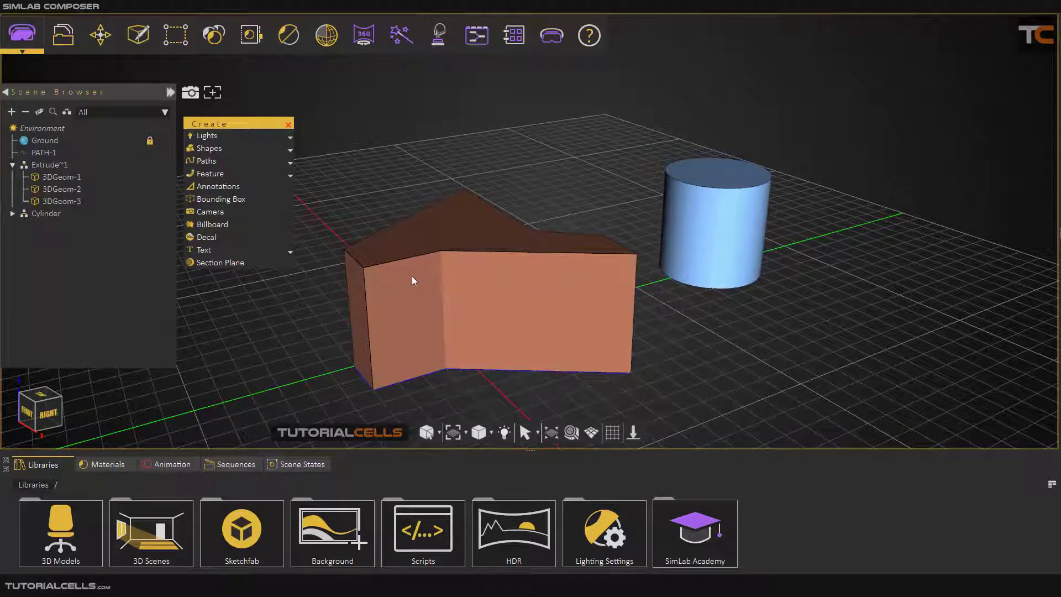
scroll(412, 278, up, 2)
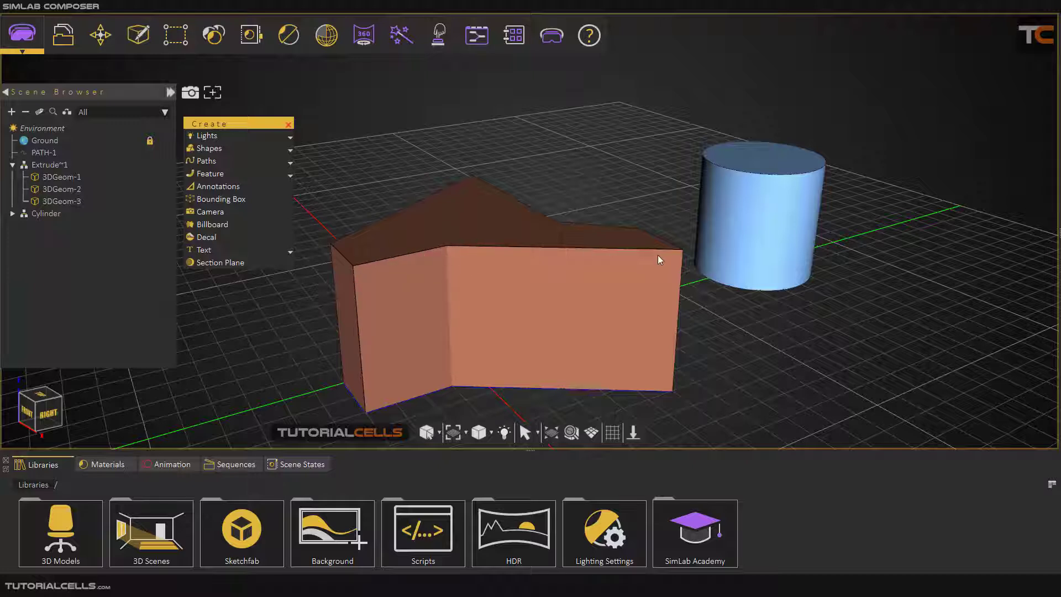
middle_drag(545, 247, 465, 148)
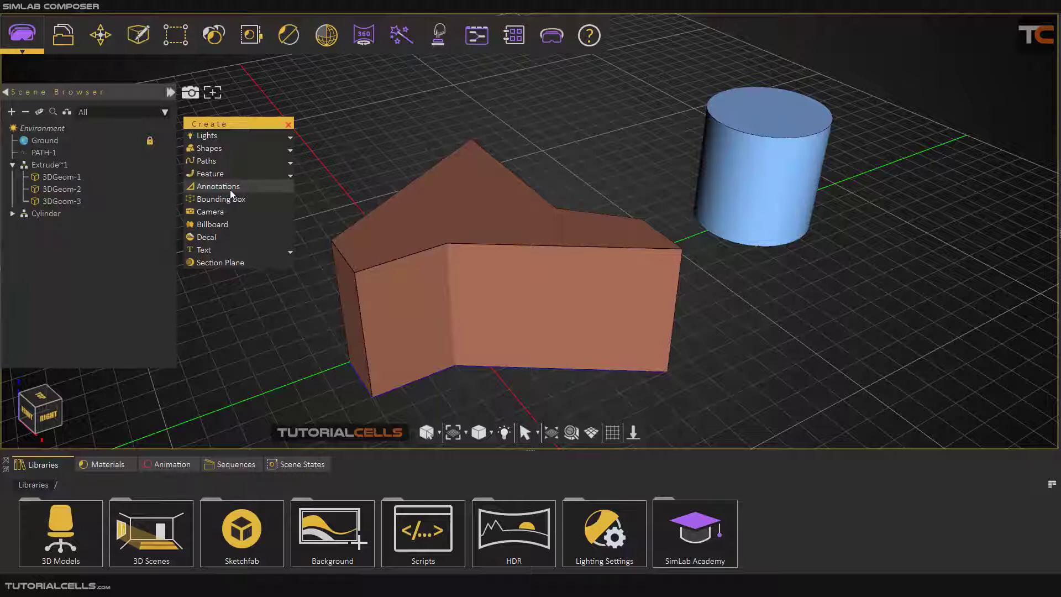
click(214, 188)
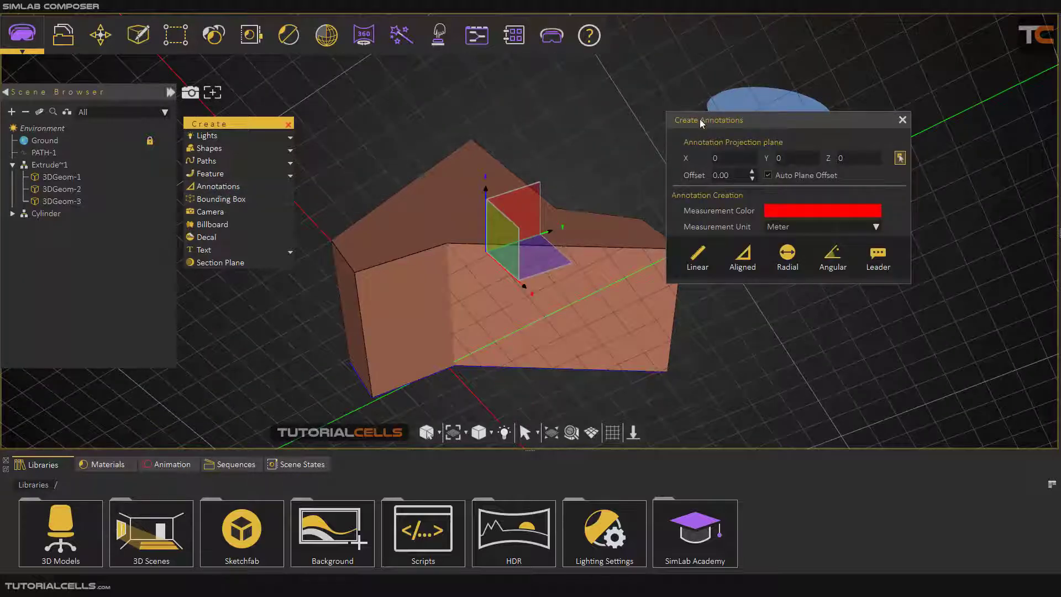
drag(702, 125, 845, 115)
- Set the annotation projection plane on the narrower front face of the extruded block
scroll(454, 220, down, 3)
middle_drag(454, 221, 542, 241)
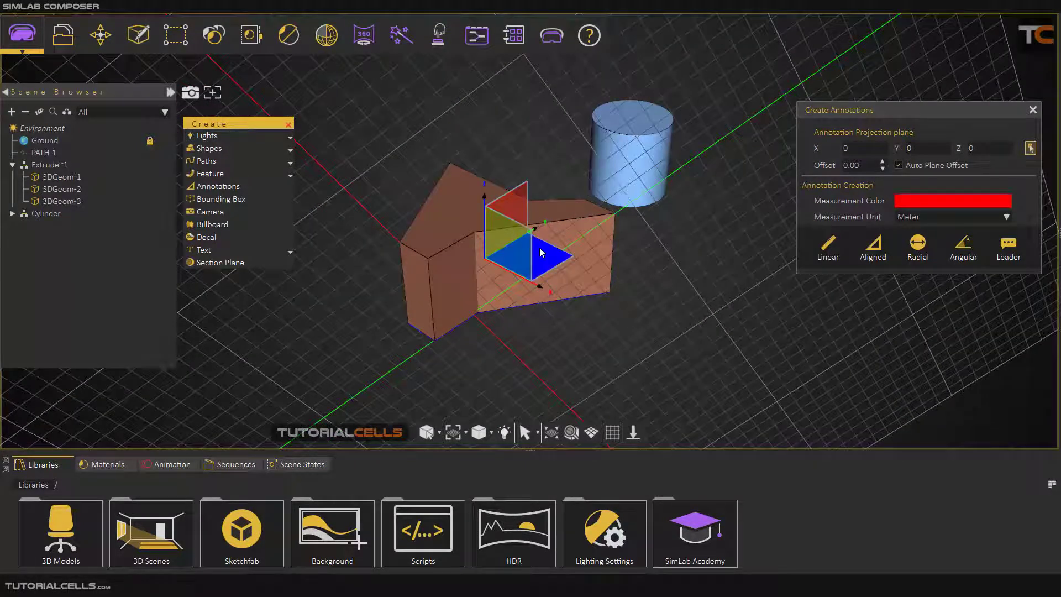
middle_drag(528, 246, 493, 233)
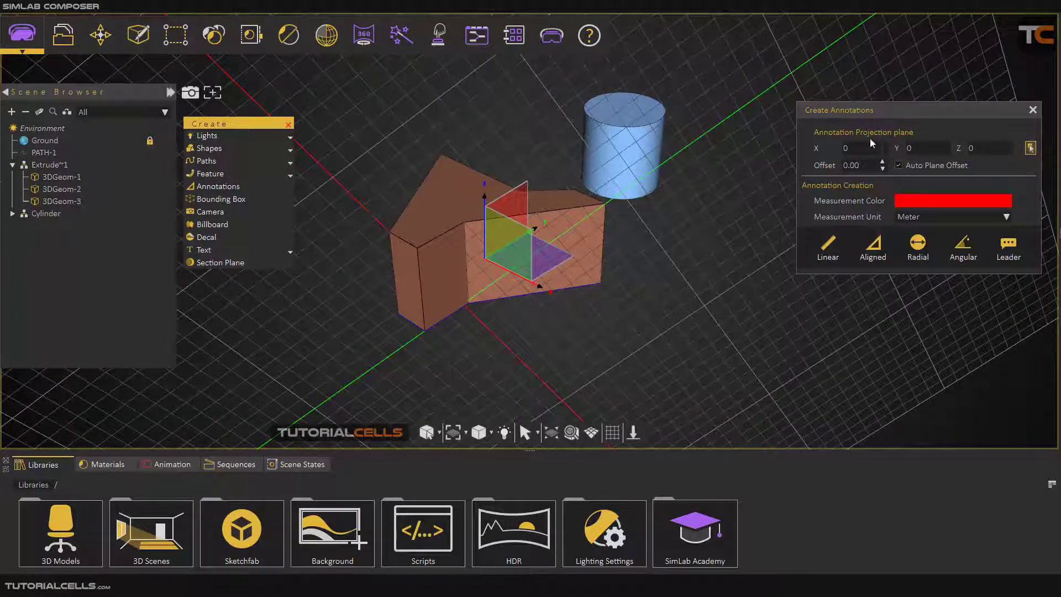
click(1030, 148)
scroll(440, 201, up, 2)
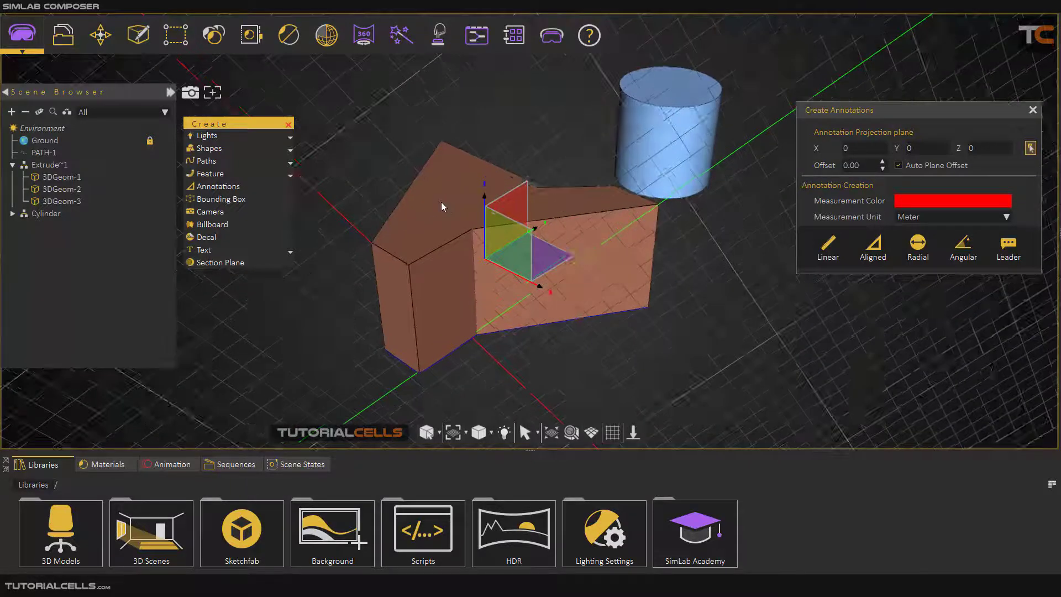
middle_drag(432, 264, 399, 235)
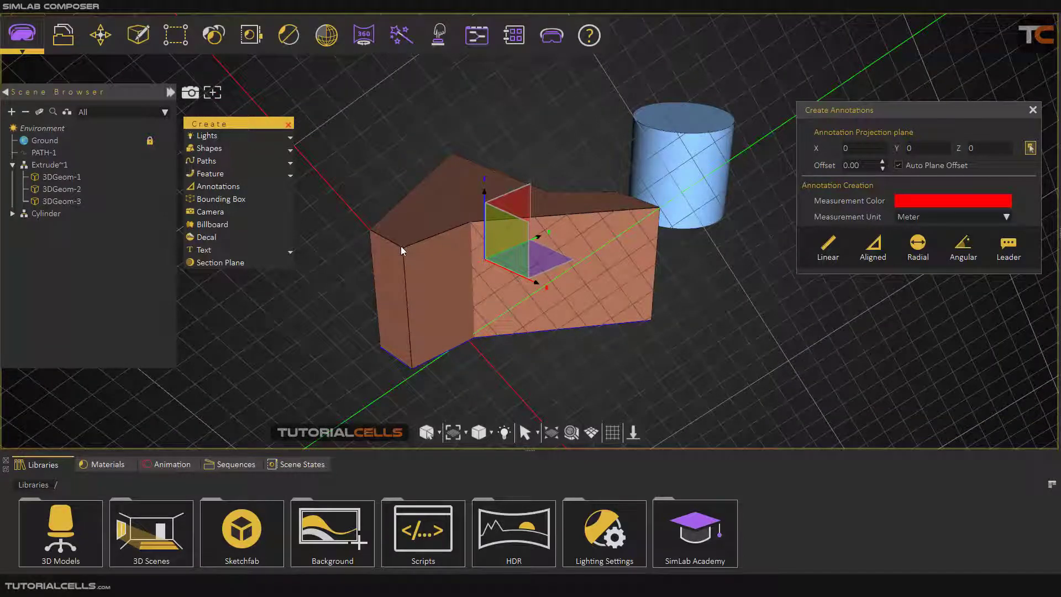
click(432, 250)
middle_drag(459, 257, 475, 214)
drag(475, 219, 422, 220)
scroll(422, 219, up, 4)
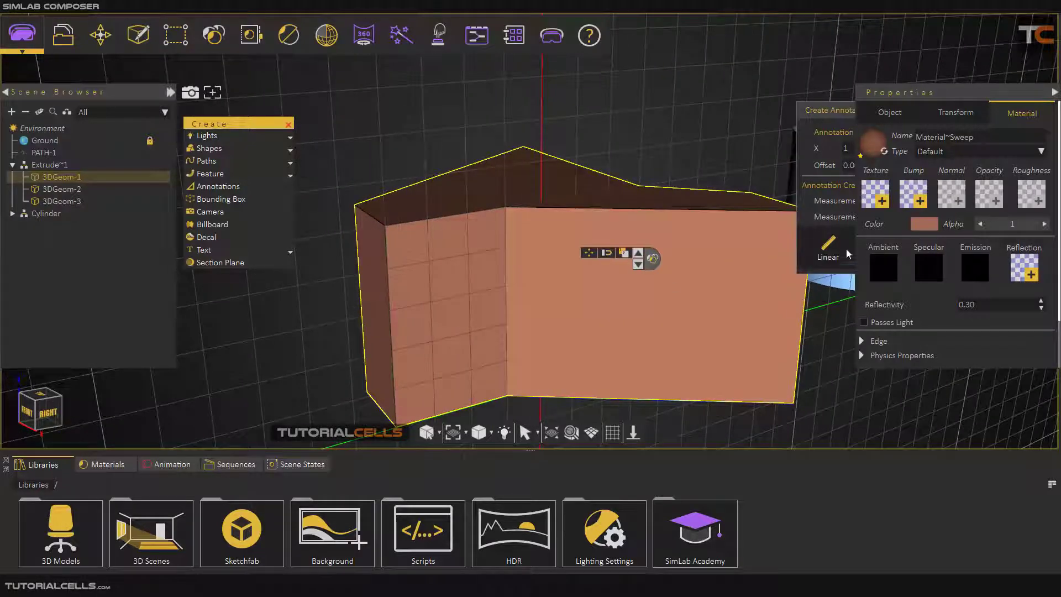
- Hide the object properties and add a linear dimension along the narrower front face's upper edge, placed above the block
click(838, 108)
click(1053, 92)
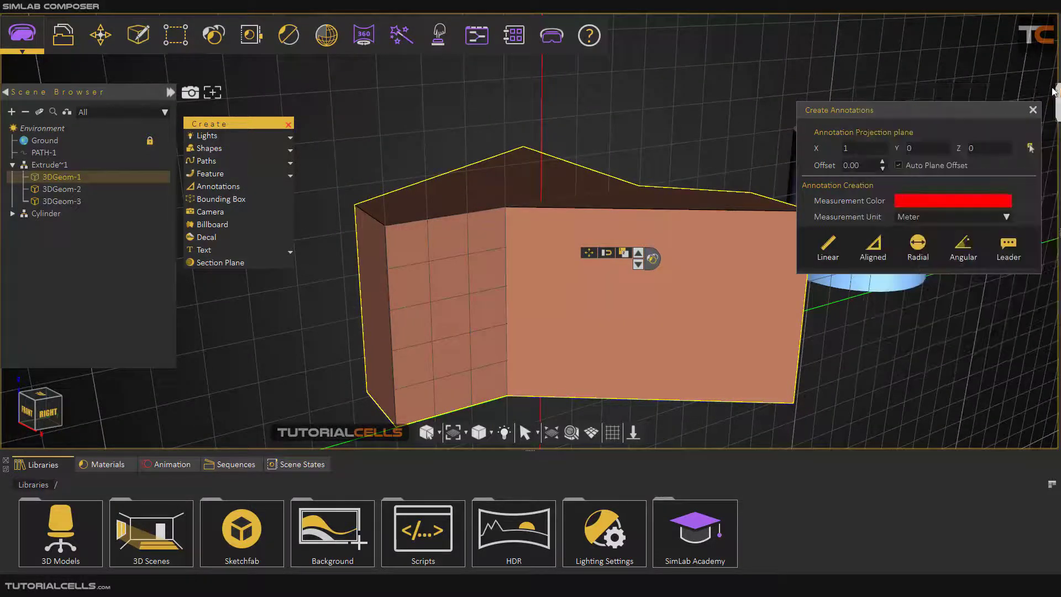
drag(895, 114, 904, 112)
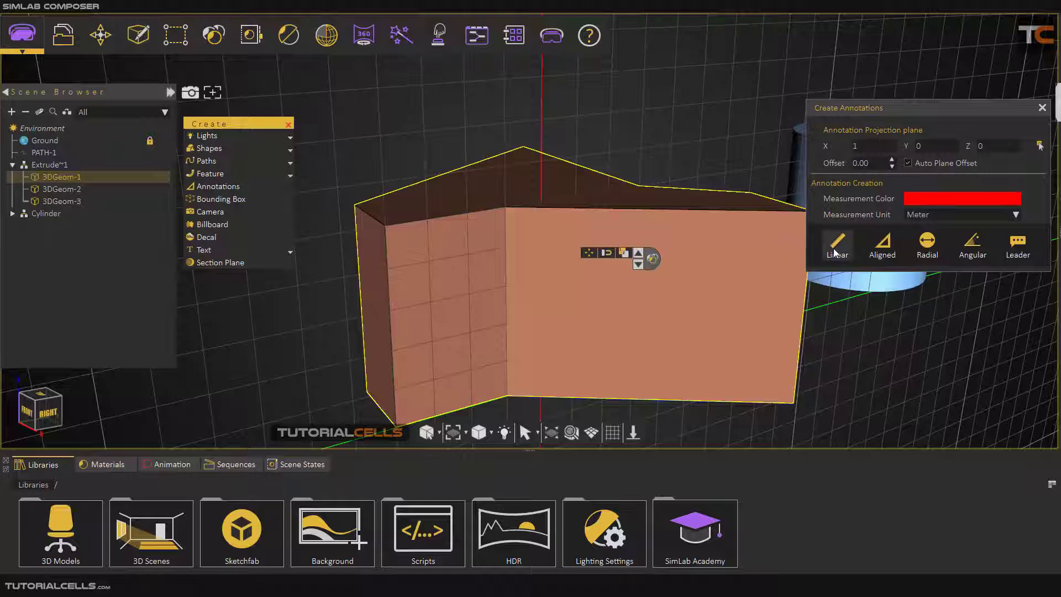
click(835, 248)
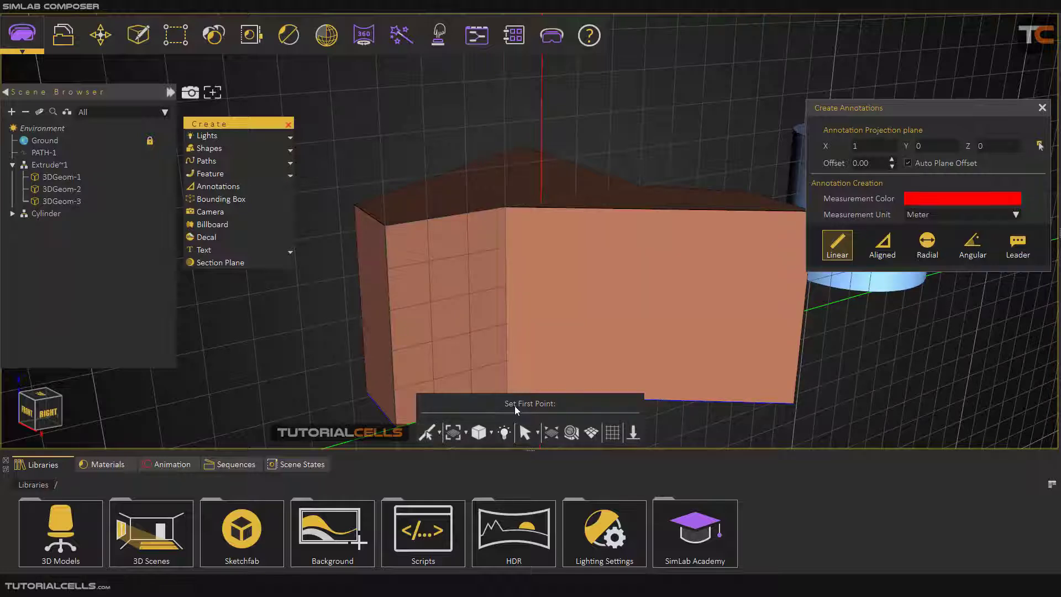
click(387, 224)
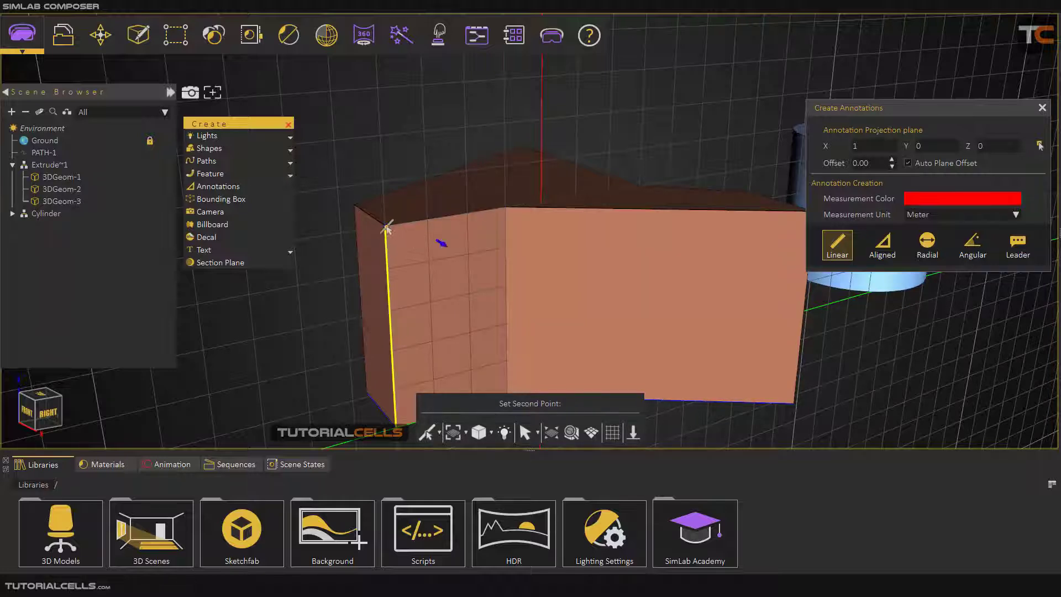
click(505, 208)
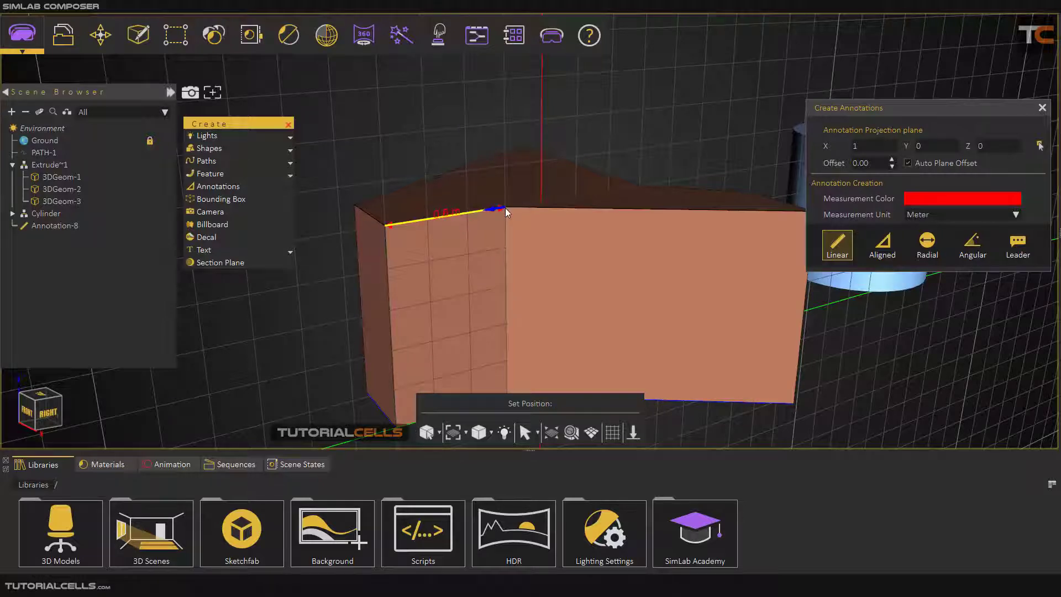
click(492, 107)
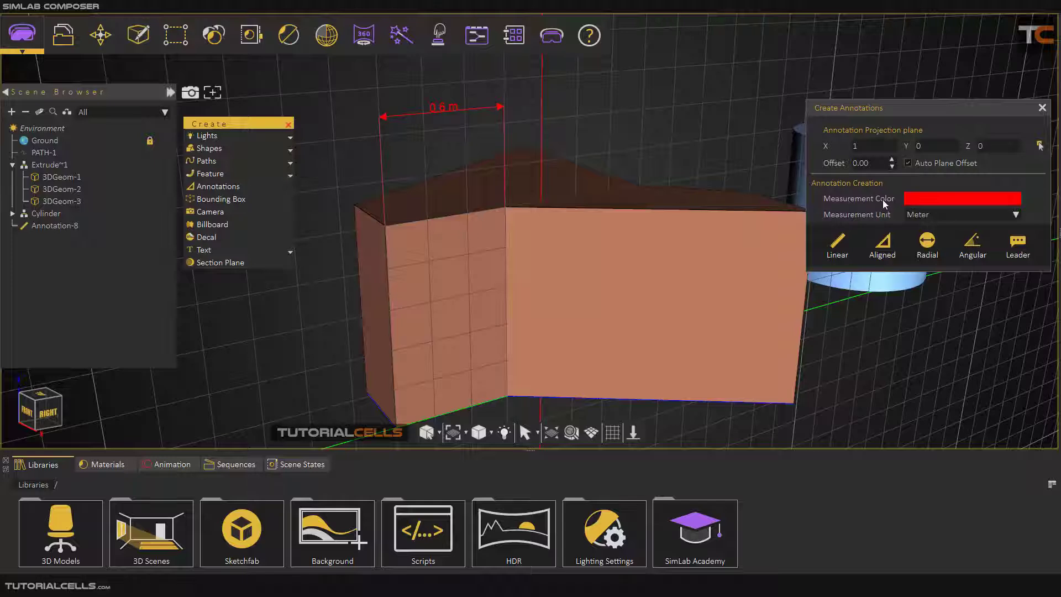
- Examine the measurement color picker and the measurement unit options for annotations
click(918, 203)
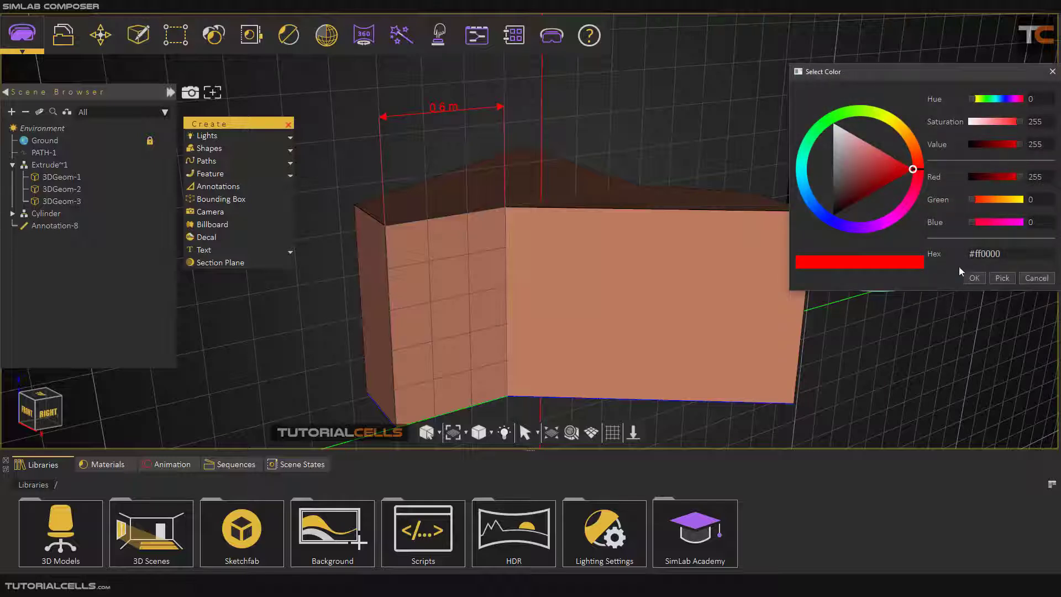
click(974, 278)
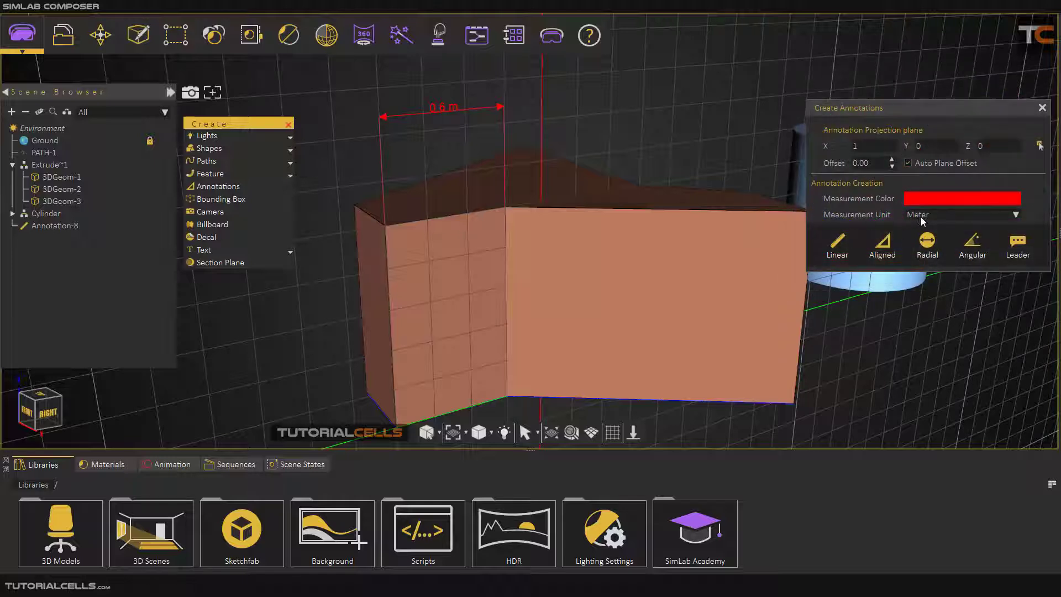
click(935, 215)
click(935, 216)
- Set the annotation projection plane on the top face of the extruded block
scroll(464, 185, down, 3)
middle_drag(464, 185, 276, 157)
scroll(478, 141, up, 3)
mouse_move(474, 140)
middle_down()
mouse_move(886, 175)
mouse_move(809, 170)
middle_up()
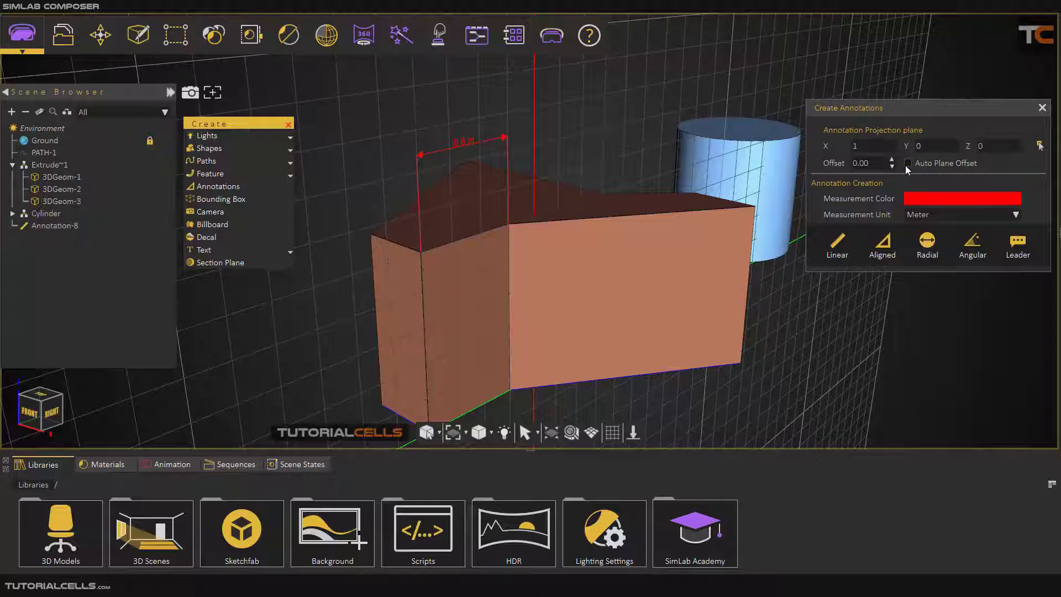
mouse_move(536, 164)
middle_down()
mouse_move(496, 170)
mouse_move(571, 205)
mouse_move(445, 229)
mouse_move(487, 244)
mouse_move(456, 264)
mouse_move(451, 282)
middle_up()
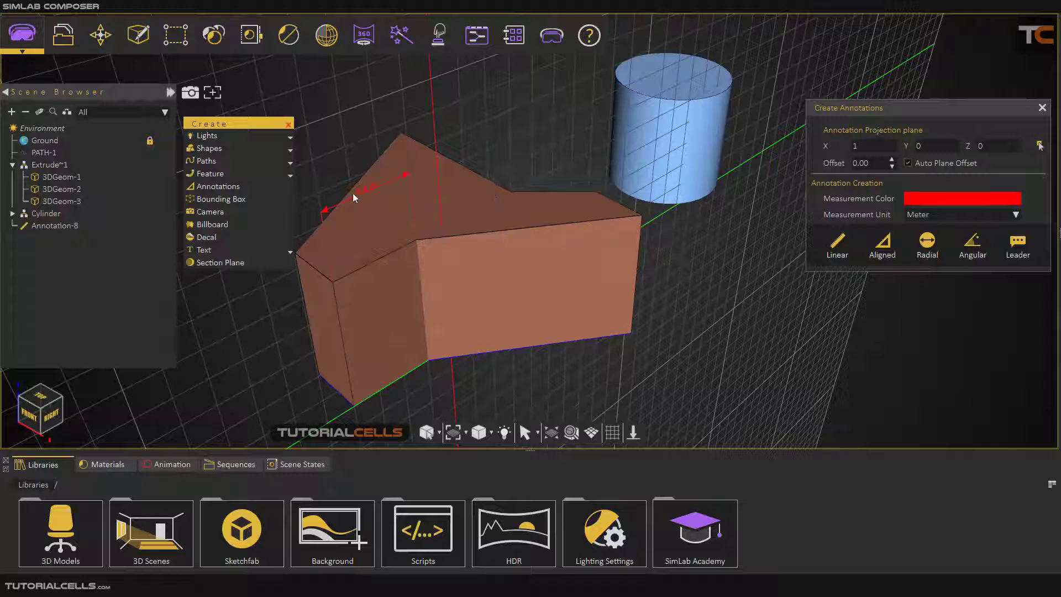
click(1039, 146)
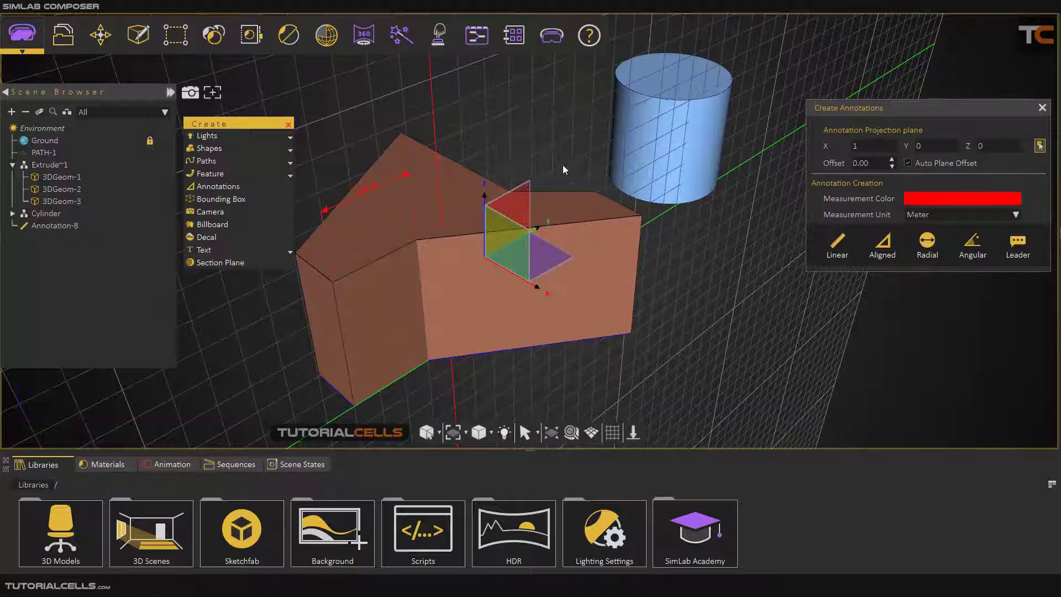
click(576, 208)
middle_drag(529, 208, 544, 254)
scroll(547, 260, up, 4)
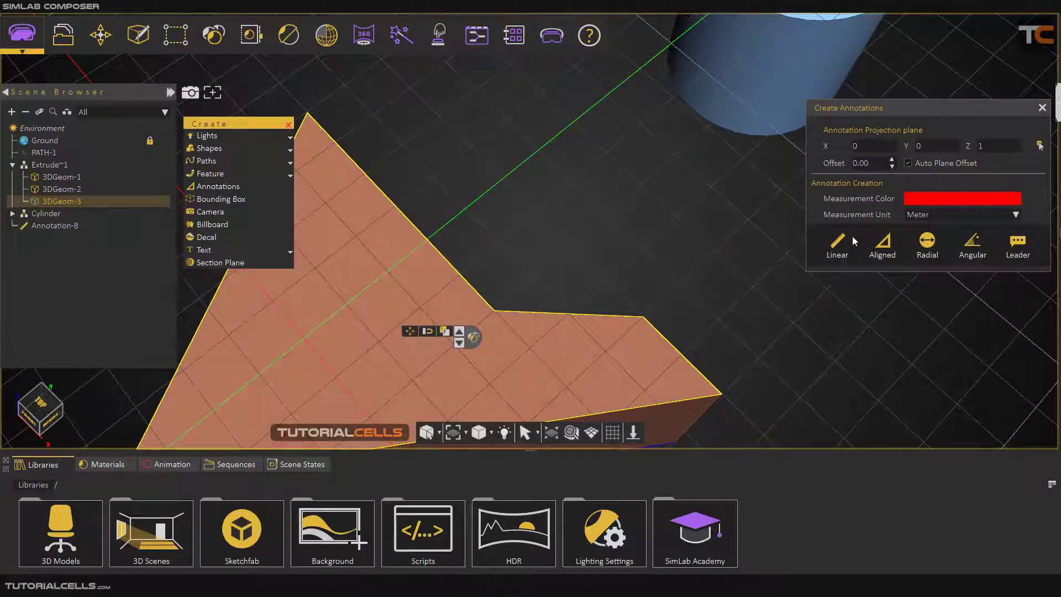
- Add a linear dimension between the two ends of the short rear edge on the block's top face, placed outside the block
click(841, 240)
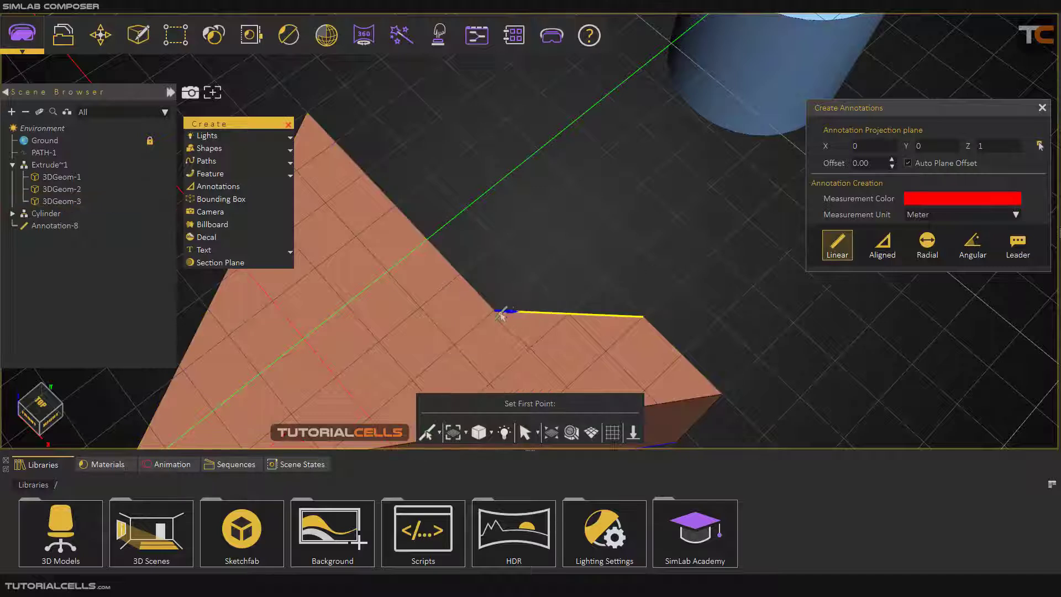
click(643, 318)
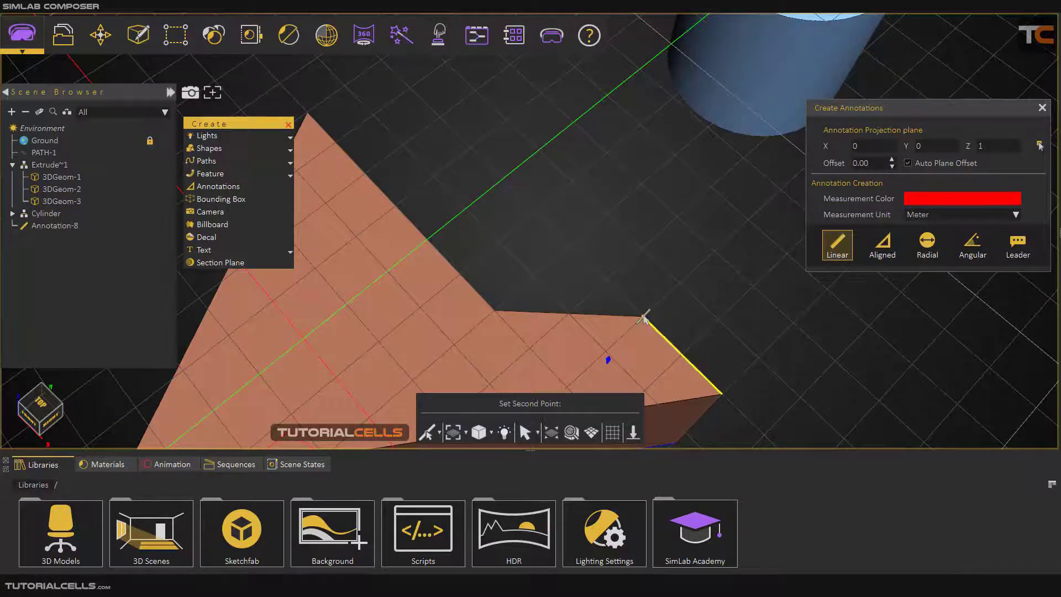
click(498, 312)
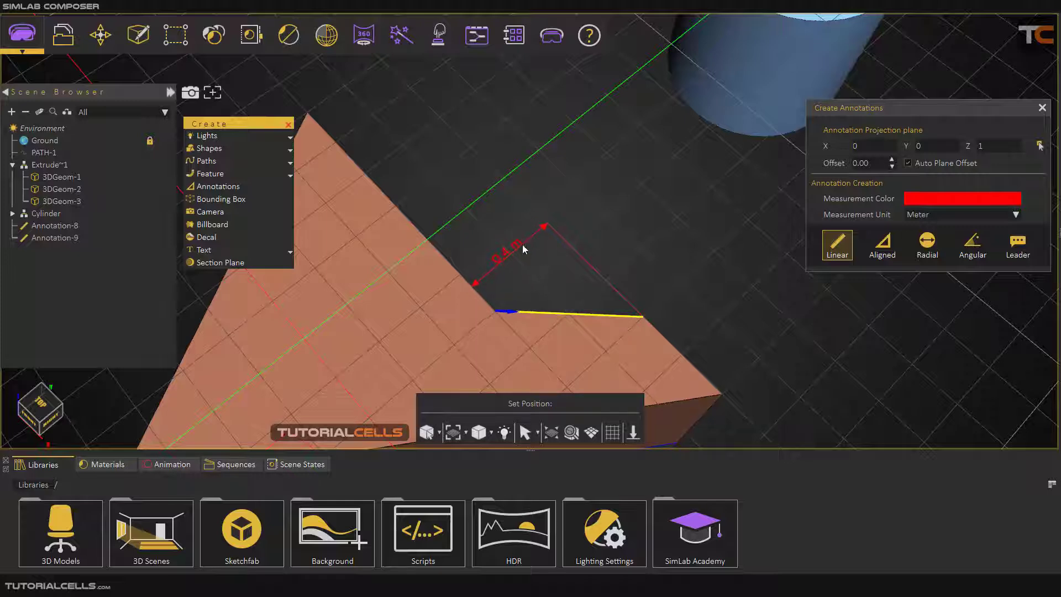
click(499, 255)
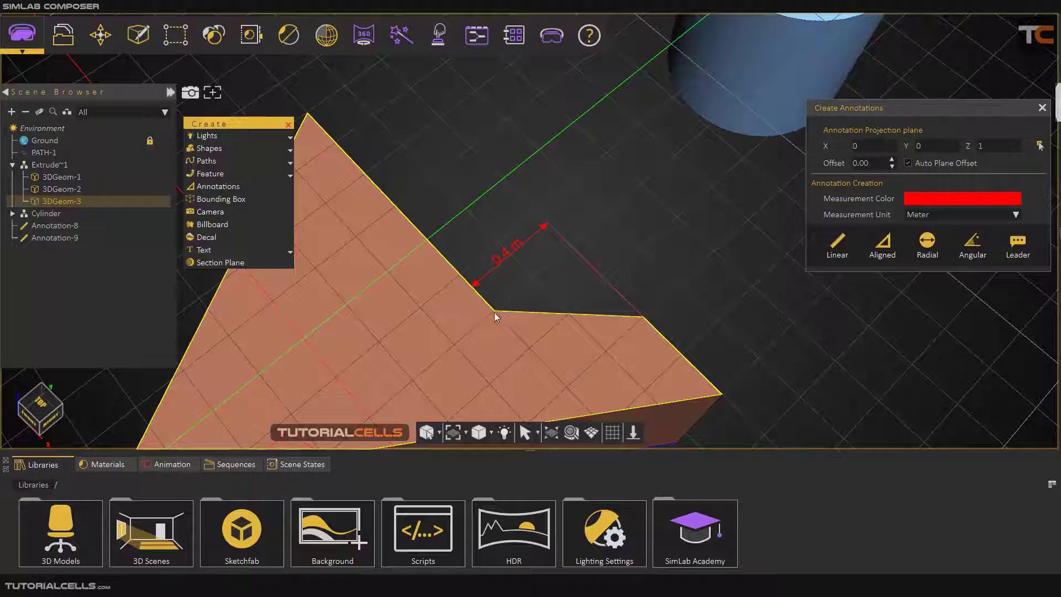
- Add an aligned dimension along the same short rear edge of the top face, placed beyond the linear one
click(883, 244)
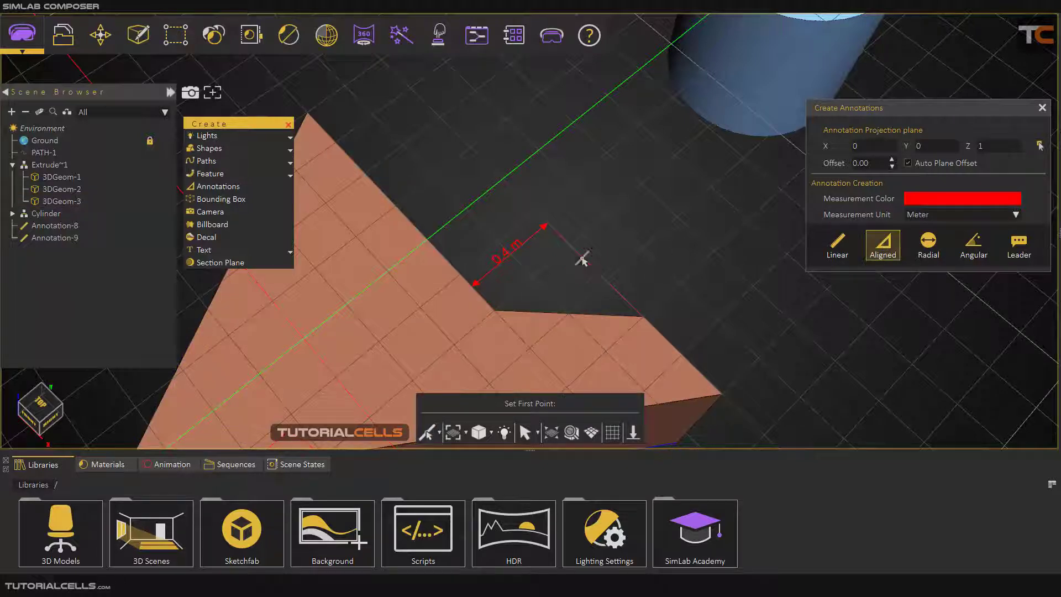
click(495, 310)
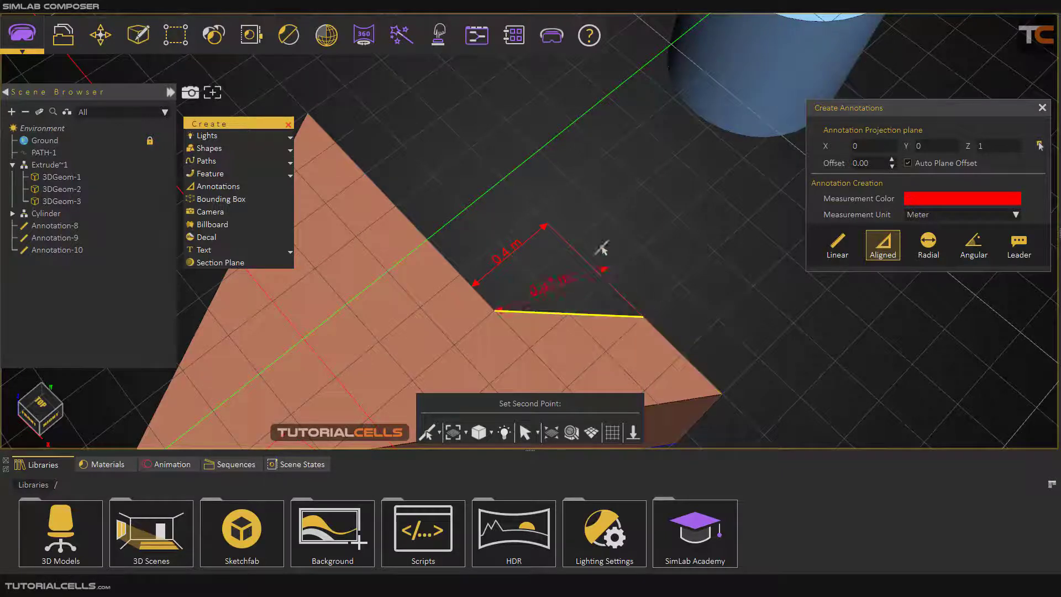
click(643, 319)
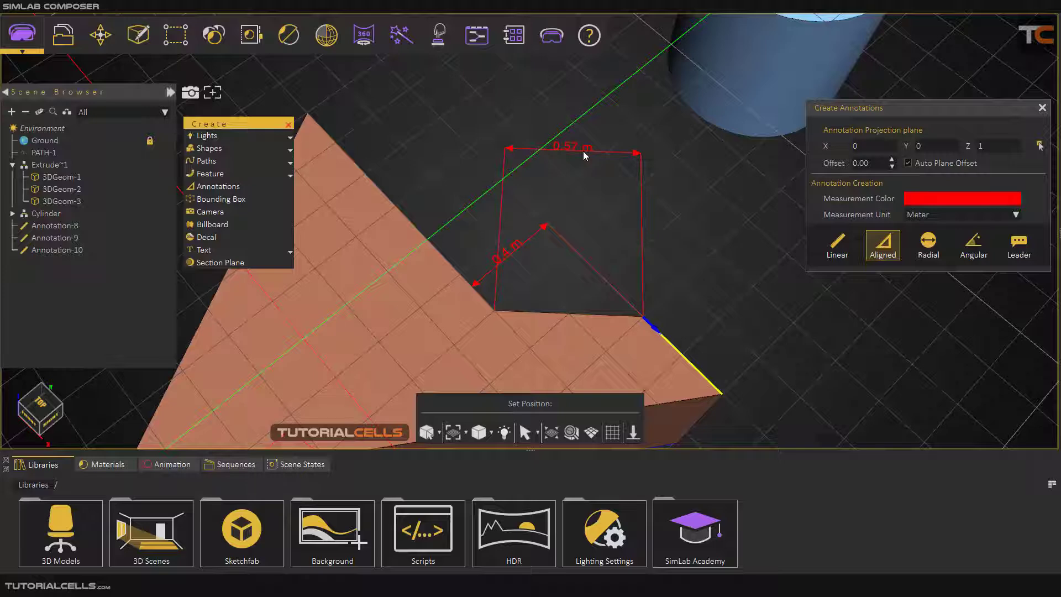
click(582, 153)
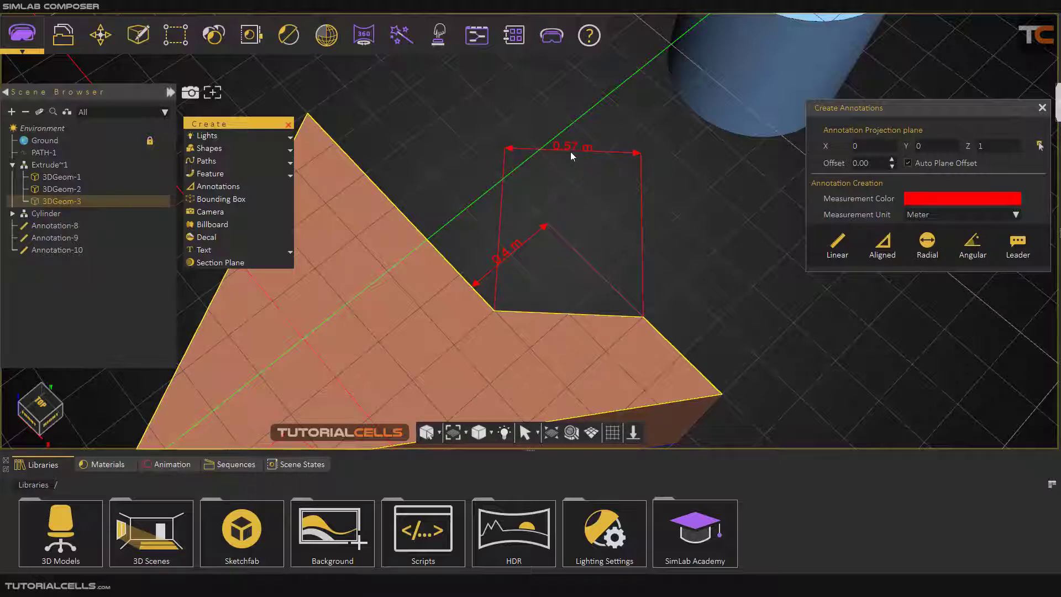
- Set the annotation projection plane on the top face of the cylinder
scroll(576, 160, down, 3)
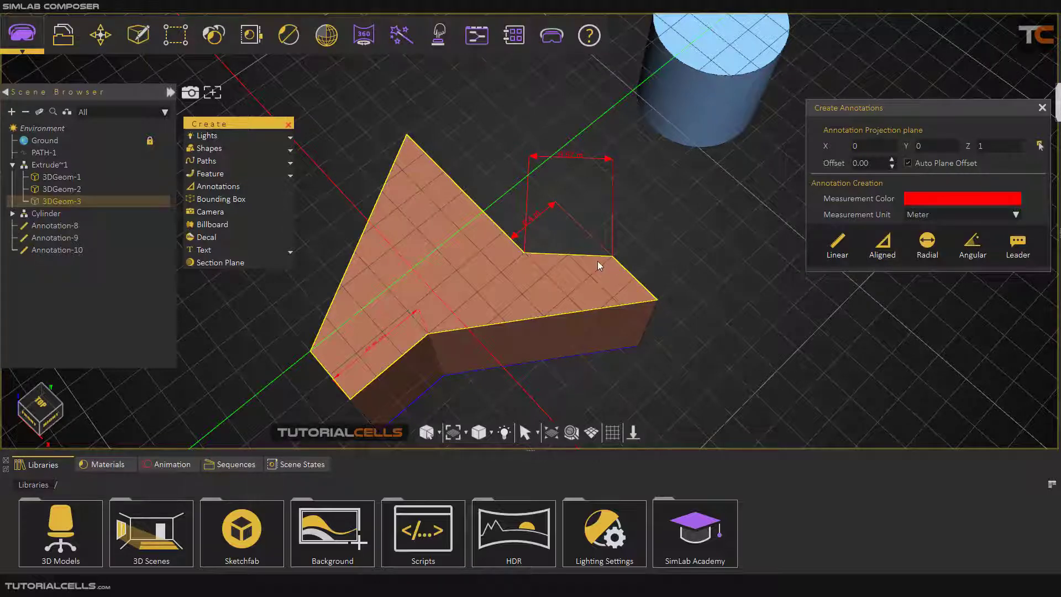
middle_drag(551, 274, 448, 155)
scroll(472, 208, down, 2)
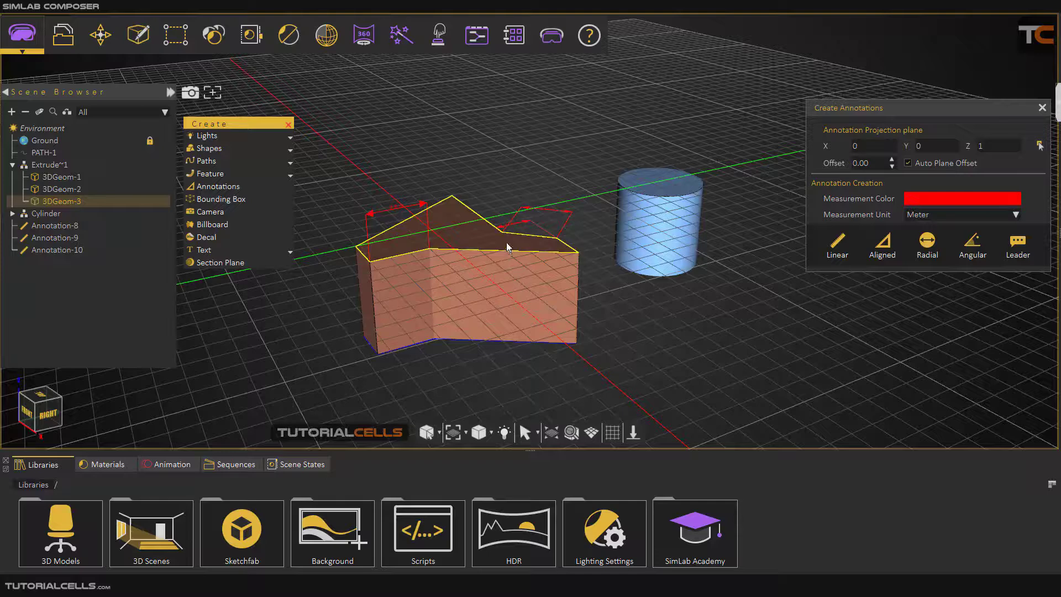
middle_drag(650, 233, 545, 318)
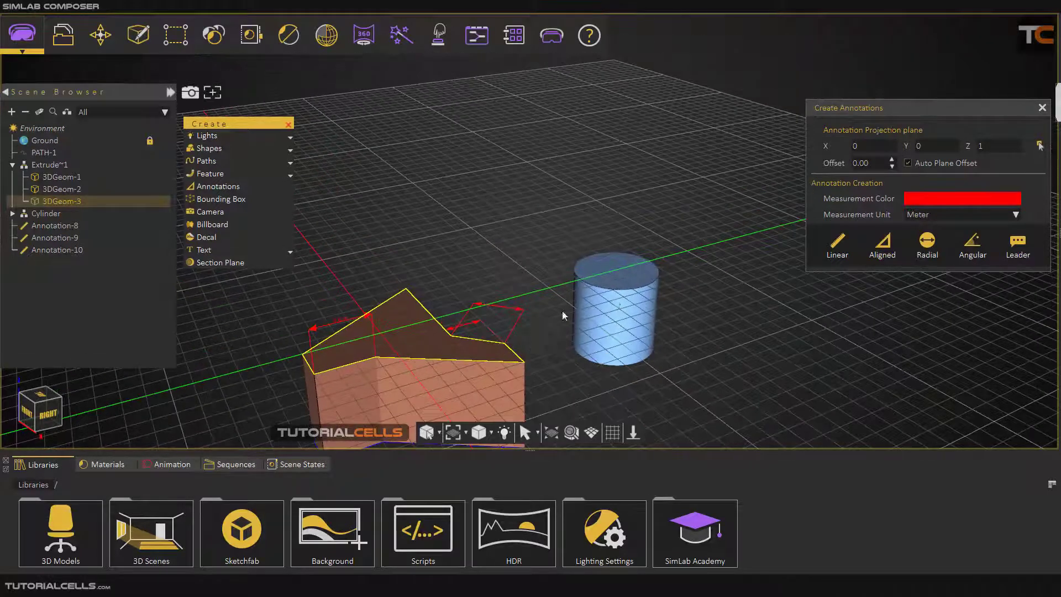
scroll(612, 273, up, 4)
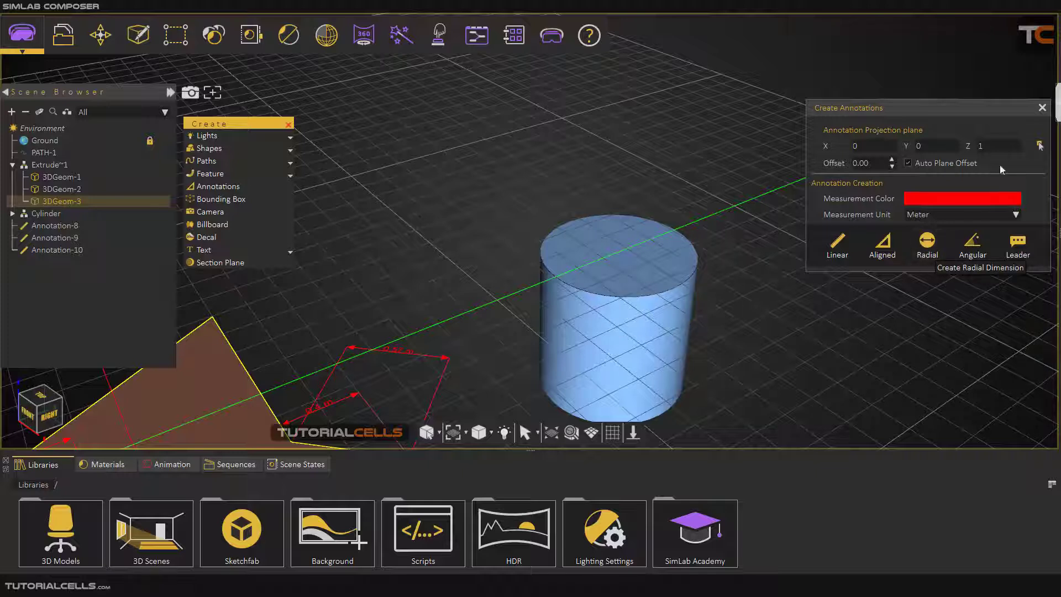
click(1039, 145)
click(649, 249)
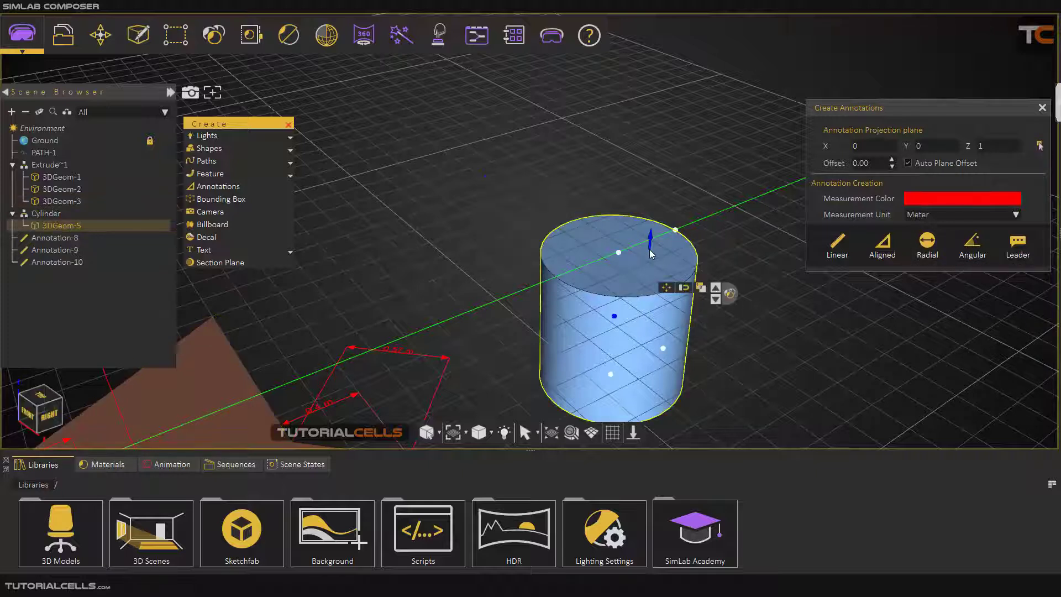
- Add a radial dimension to the rim of the cylinder's top face, with its leader and text placed outside the cylinder
click(927, 243)
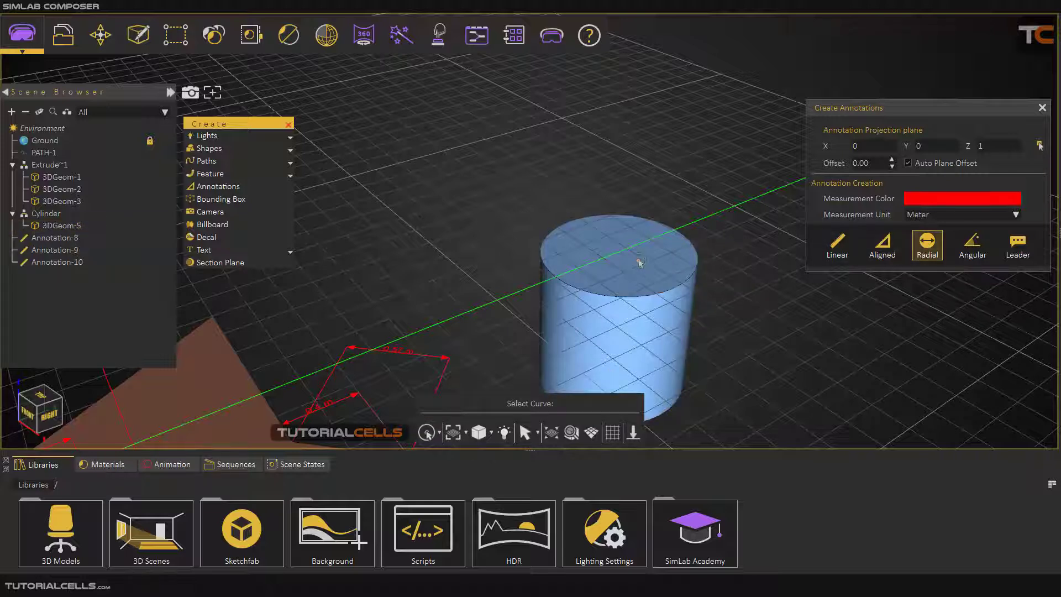
click(440, 435)
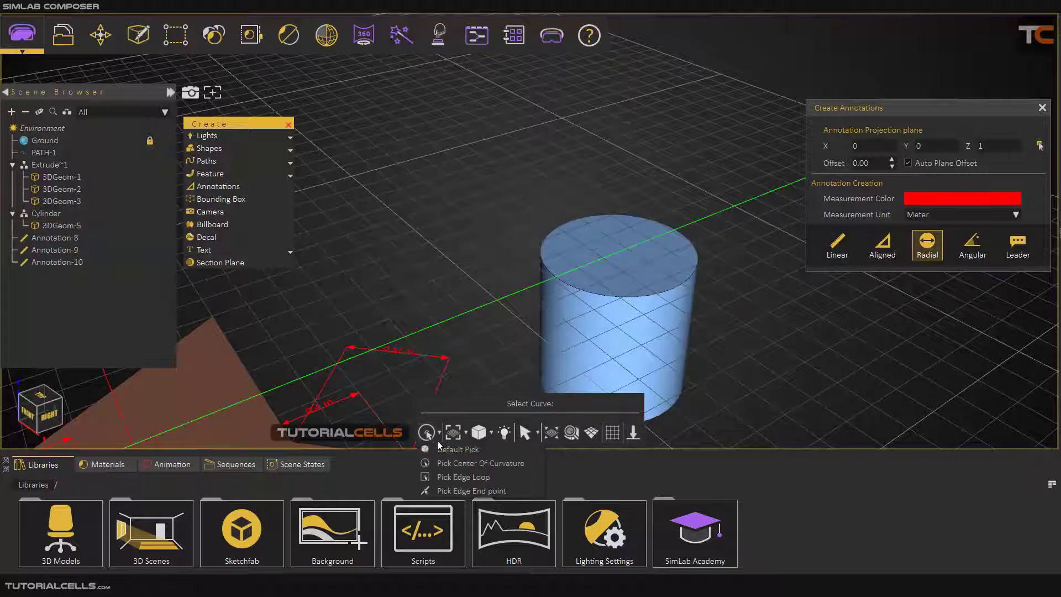
click(599, 299)
click(603, 296)
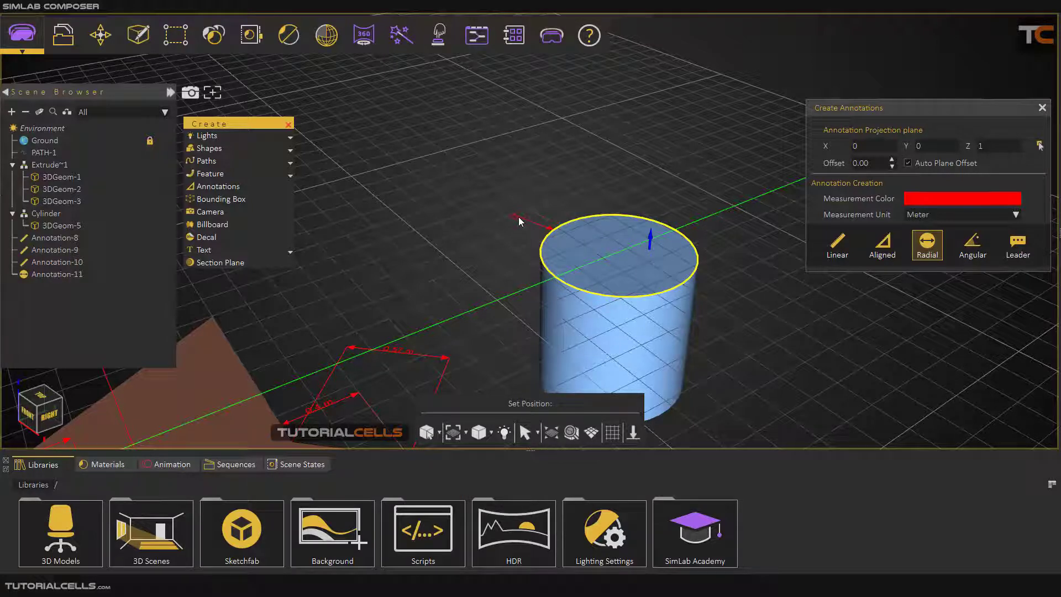
scroll(519, 218, up, 3)
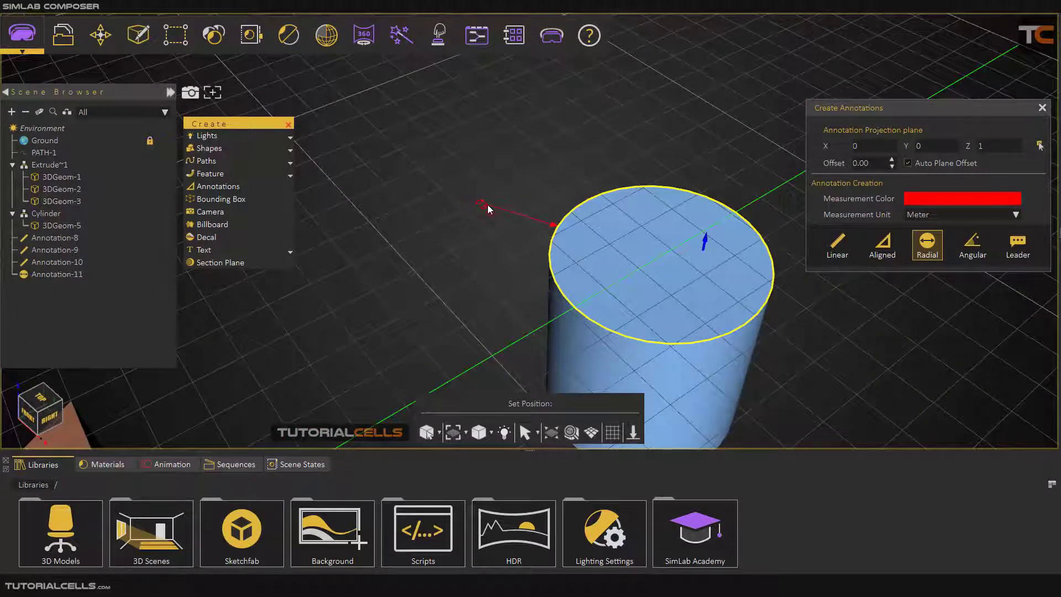
click(452, 210)
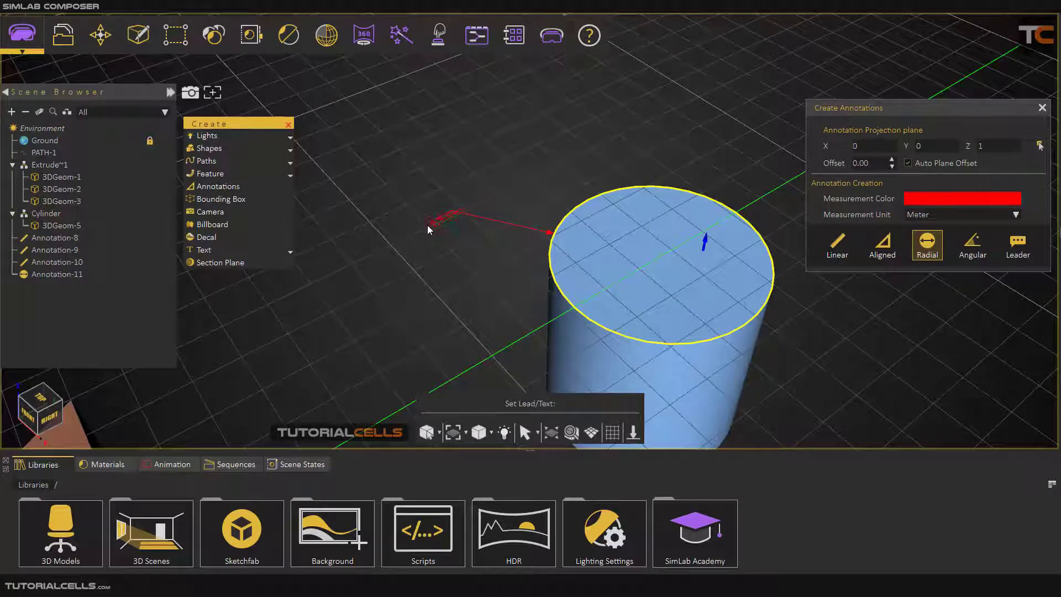
click(389, 243)
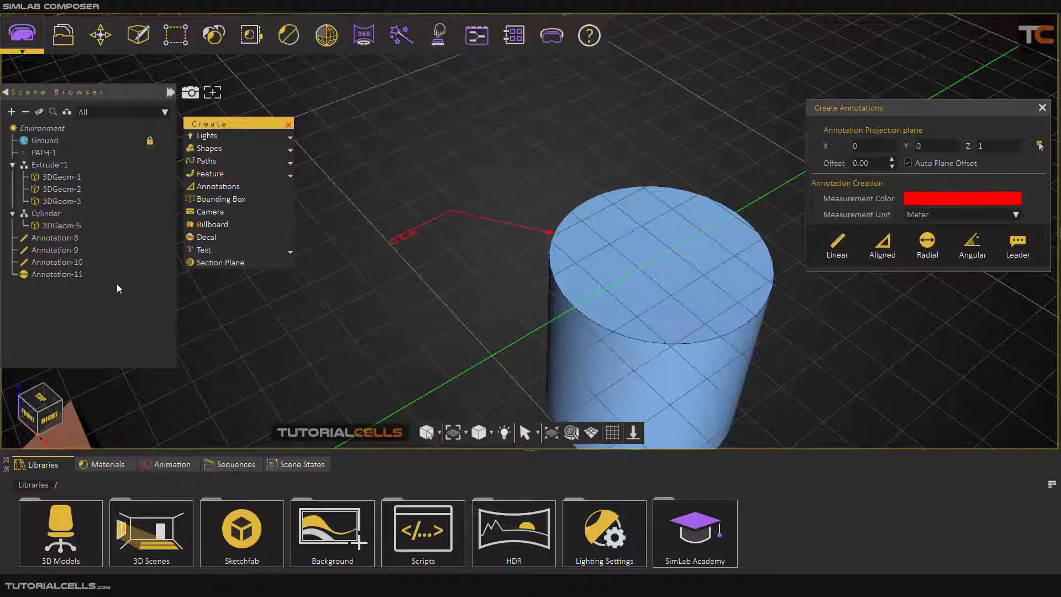
- Close annotation creation and set the text size of the cylinder's radial dimension to 200%
click(56, 274)
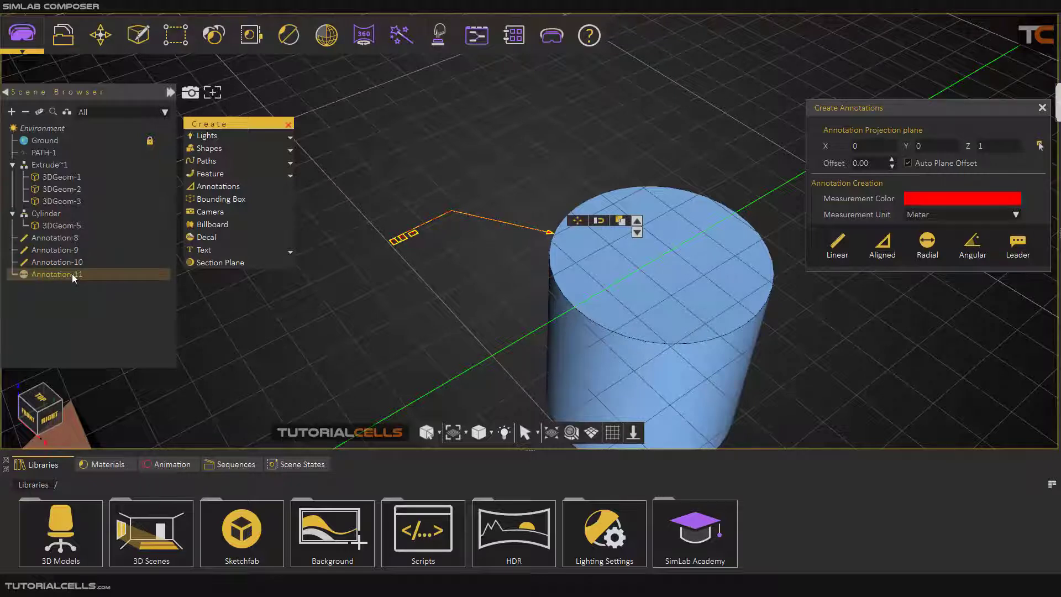
scroll(429, 224, up, 1)
scroll(428, 226, up, 1)
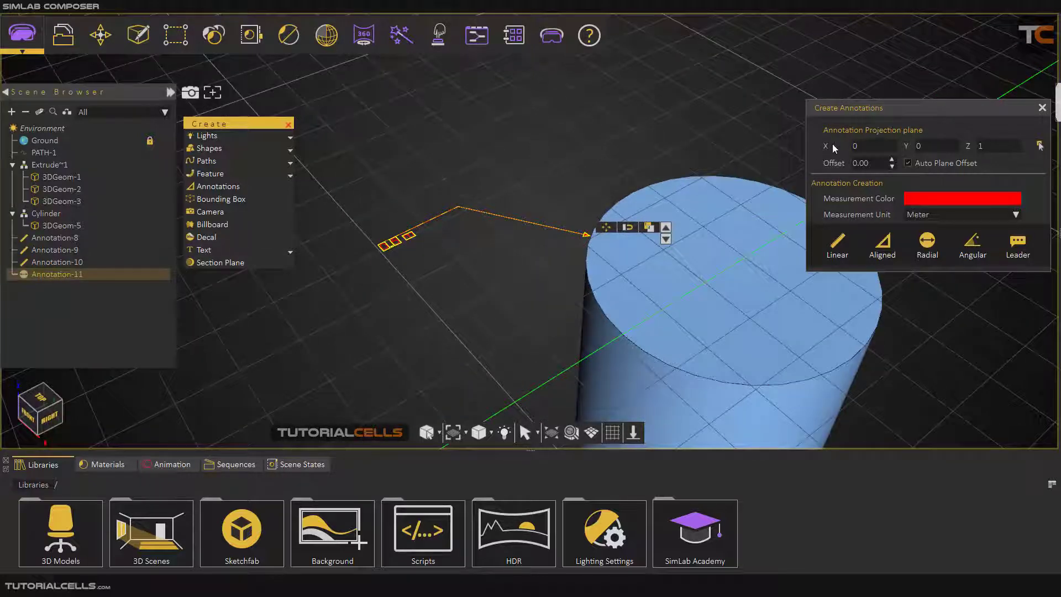
click(1041, 109)
scroll(796, 248, down, 4)
middle_drag(702, 286, 685, 246)
scroll(721, 233, up, 5)
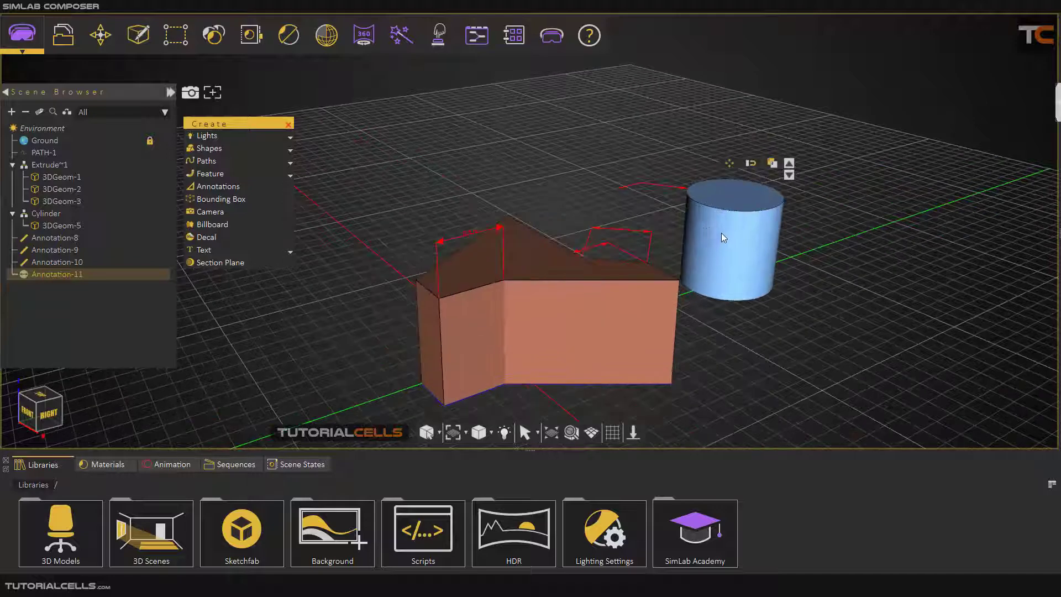
drag(666, 192, 686, 263)
middle_drag(680, 232, 621, 313)
scroll(619, 274, up, 4)
drag(618, 274, 657, 266)
click(30, 276)
click(1057, 99)
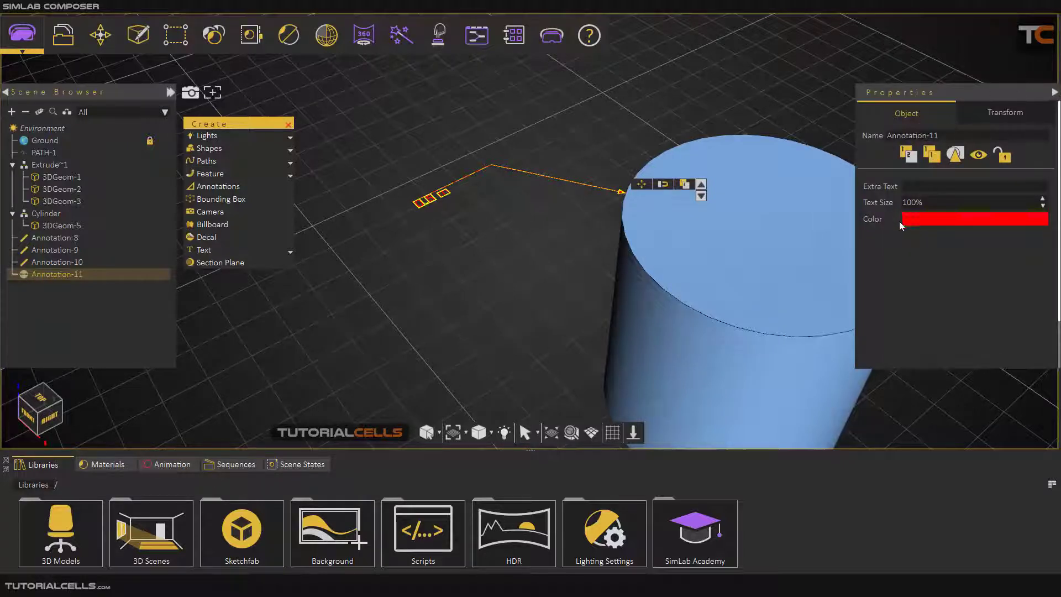
double_click(911, 203)
text(200)
key(Return)
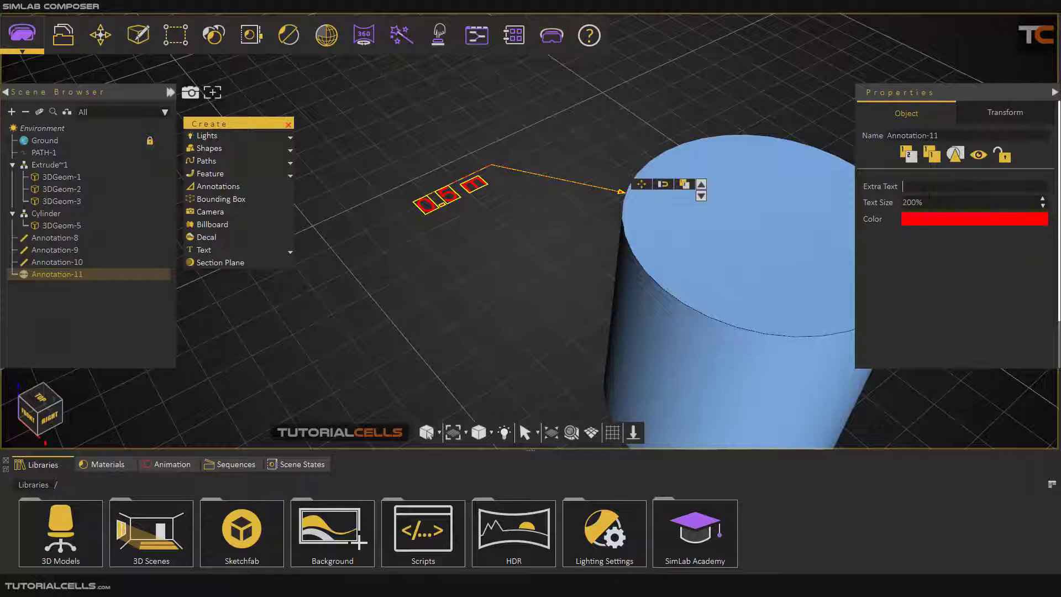
- Add the extra text "toiutoutoi" to the cylinder's radial dimension
text(toiutoutoi)
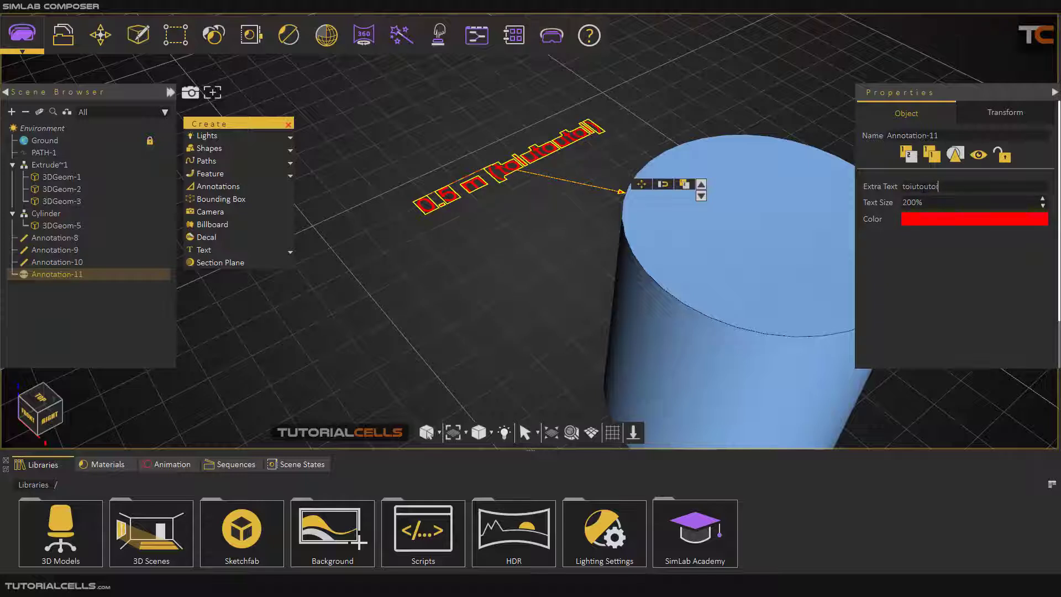
click(588, 152)
mouse_move(588, 151)
mouse_down()
mouse_move(559, 247)
mouse_move(584, 120)
mouse_up()
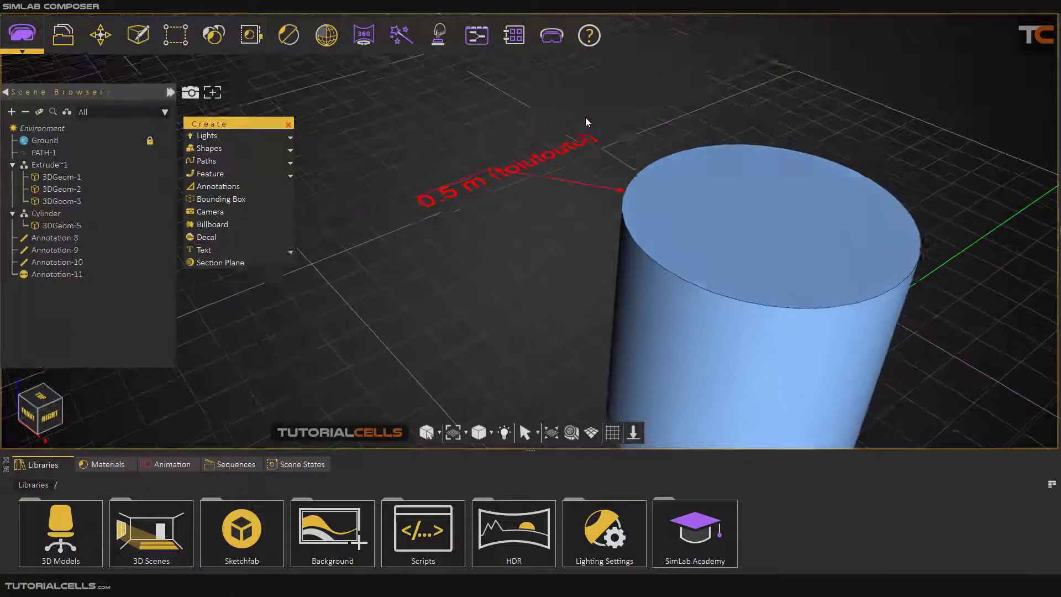
- Show the properties of the aligned dimension beside the block's short rear edge
scroll(513, 226, down, 5)
middle_drag(551, 276, 610, 228)
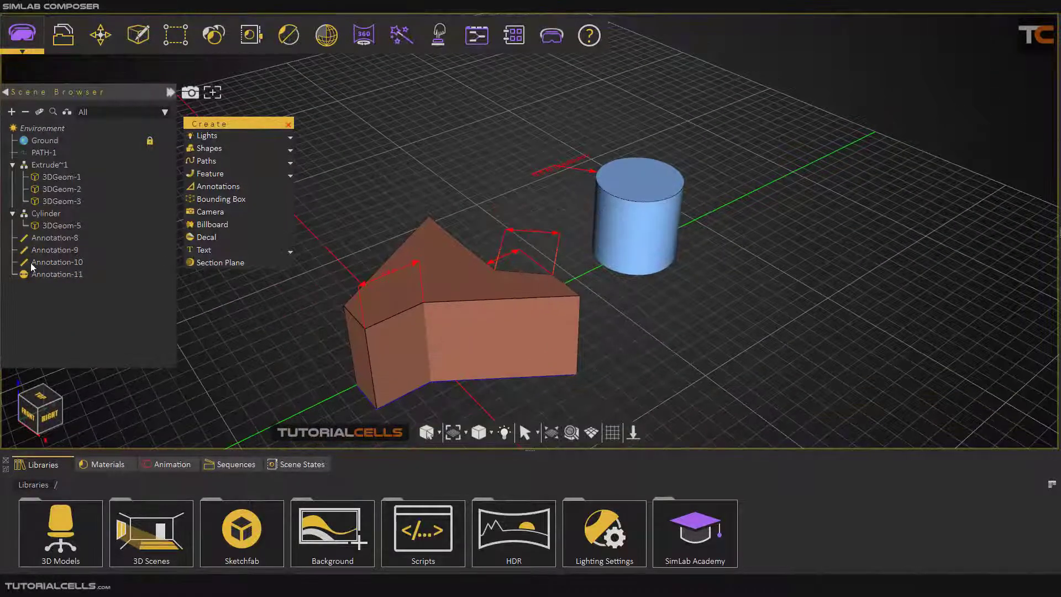
click(34, 262)
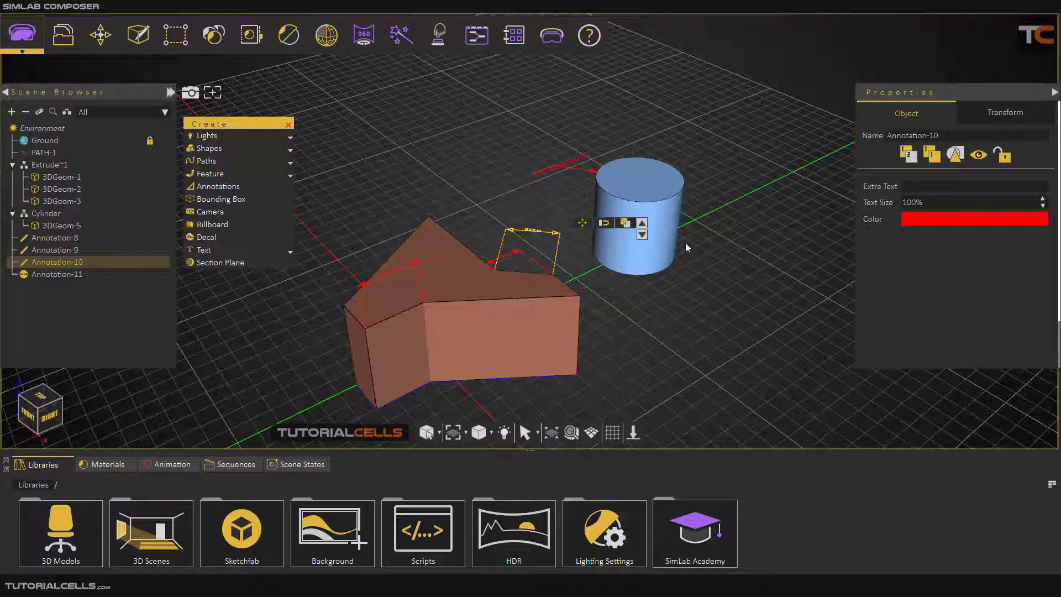
click(644, 297)
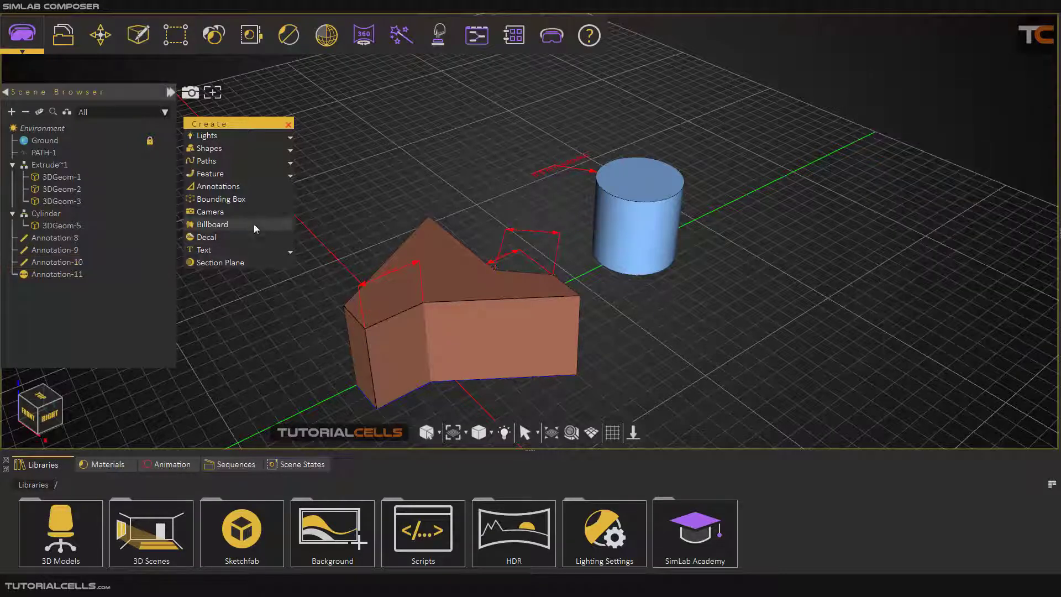
- Reopen annotation creation and set the projection plane on the block's top face at its pointed rear corner
click(235, 188)
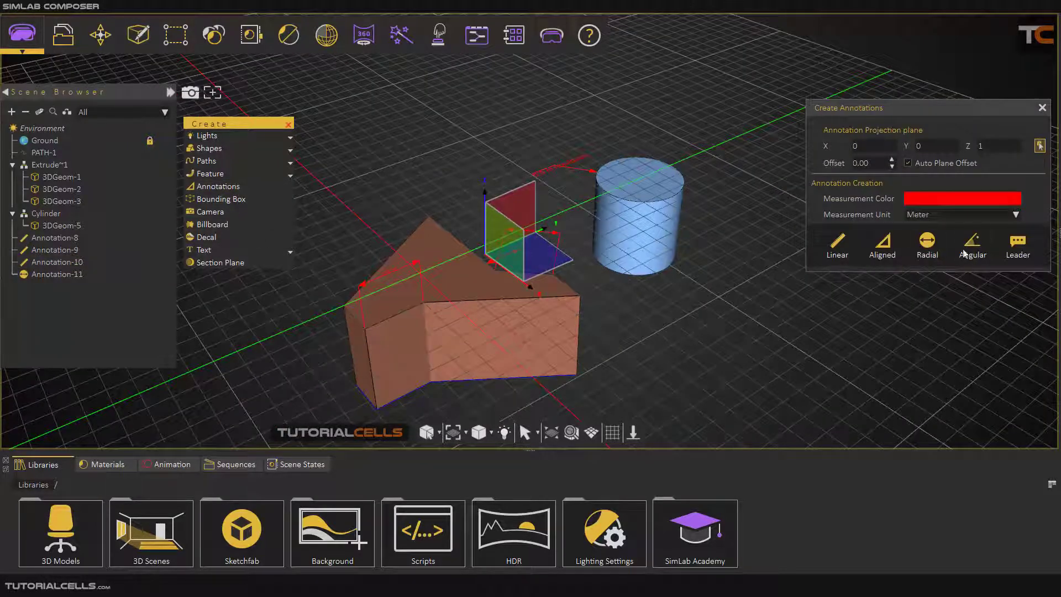
scroll(429, 247, up, 3)
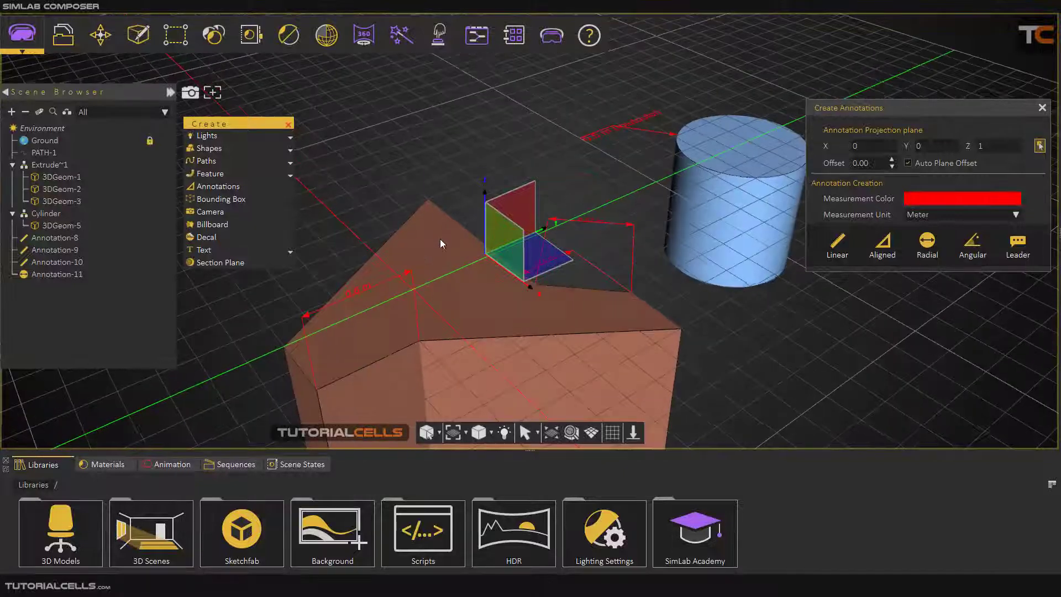
scroll(440, 239, up, 5)
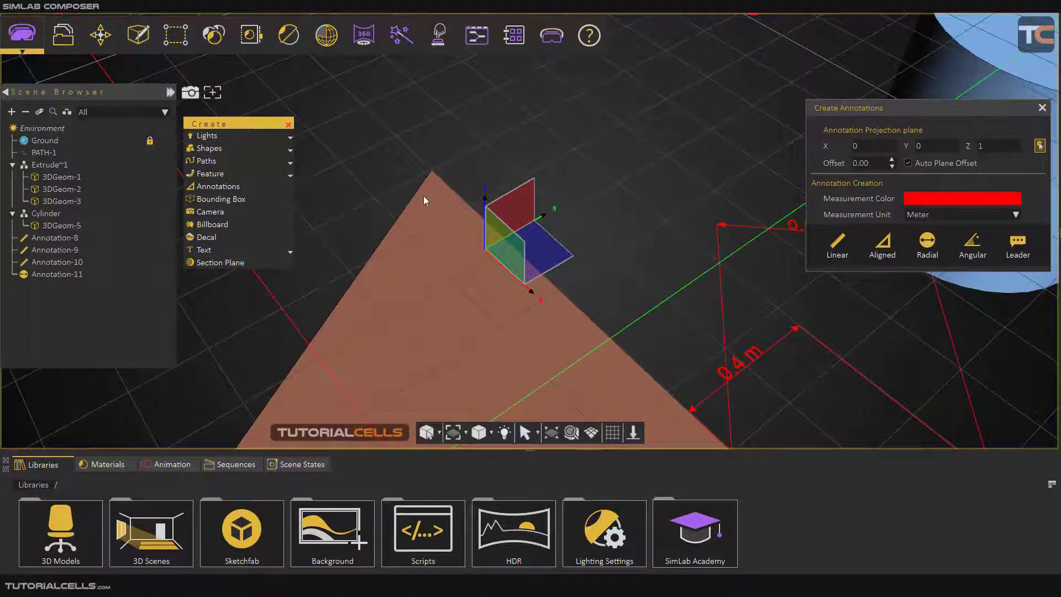
click(437, 205)
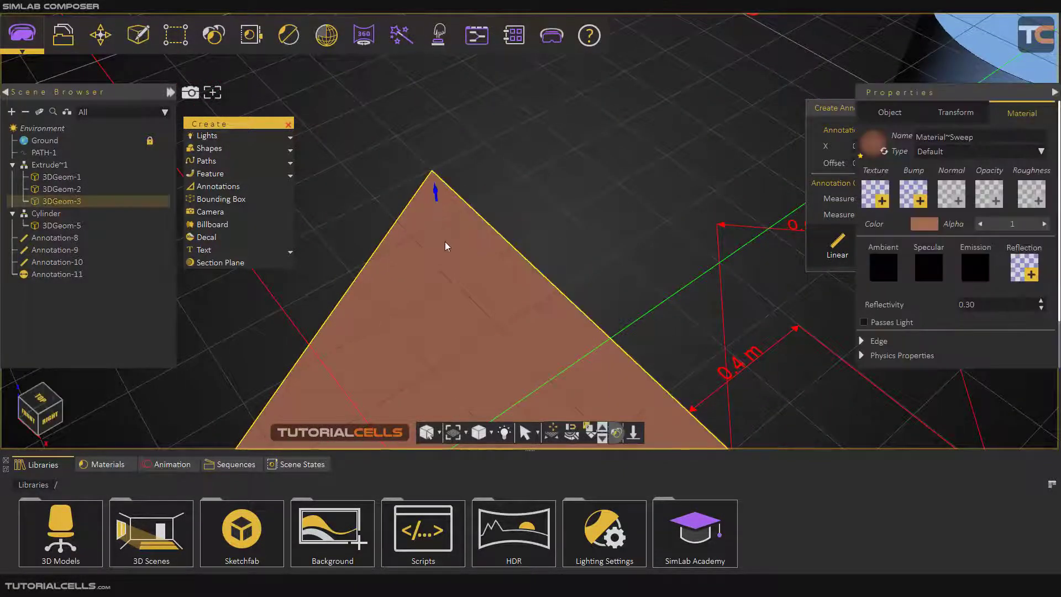
click(1054, 92)
drag(904, 114, 895, 111)
- Add an angular dimension between the two edges meeting at the pointed rear corner of the block's top face, placed inside the face
click(964, 240)
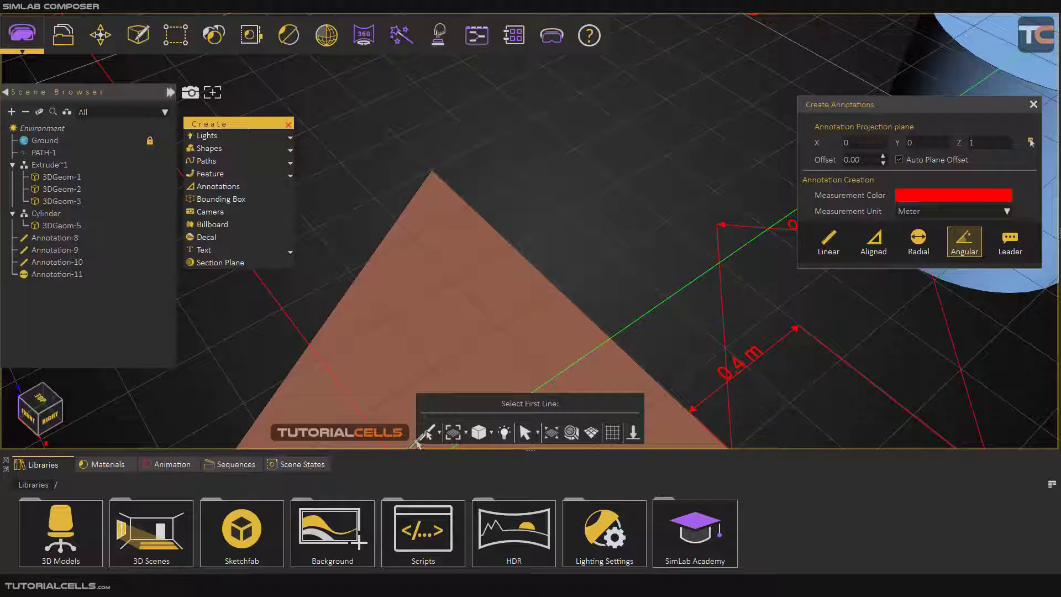
click(471, 208)
click(414, 203)
click(451, 308)
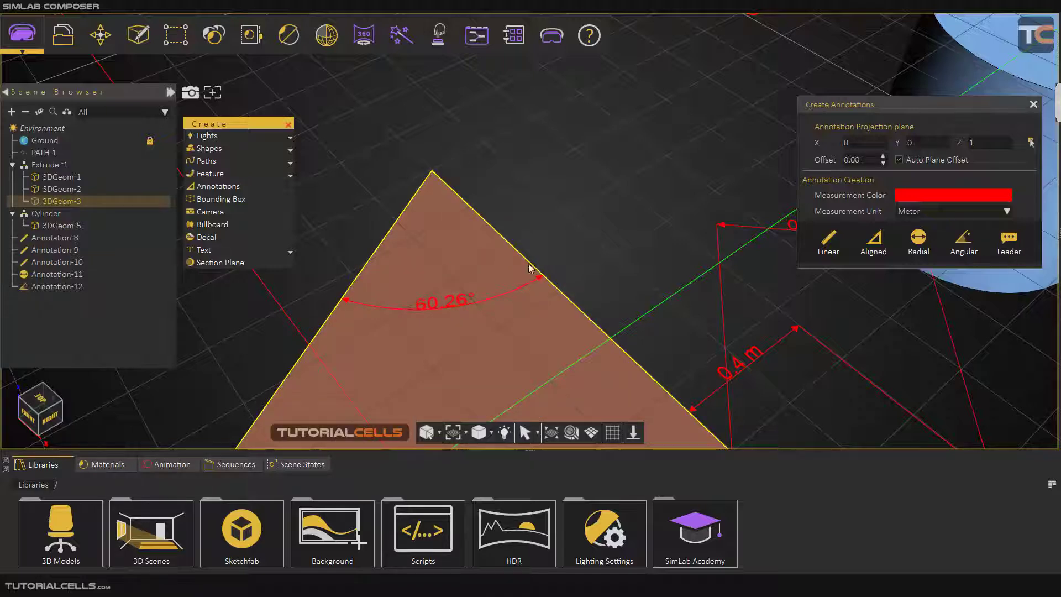
- Add a leader annotation with its arrow at the block's pointed top corner and a bent line running outside the block
scroll(518, 254, down, 5)
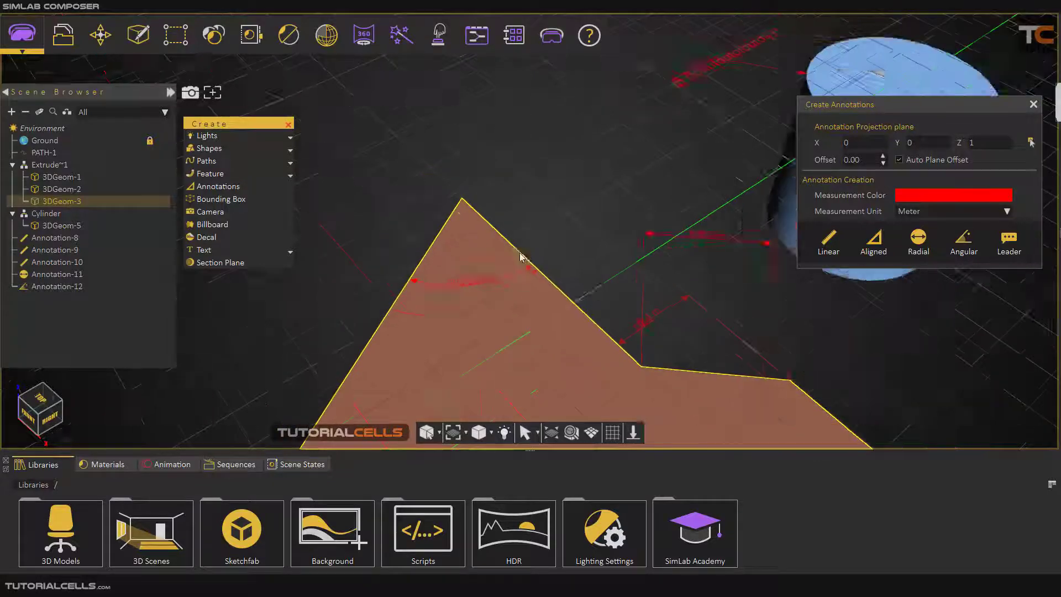
middle_drag(538, 309, 444, 294)
scroll(443, 290, up, 3)
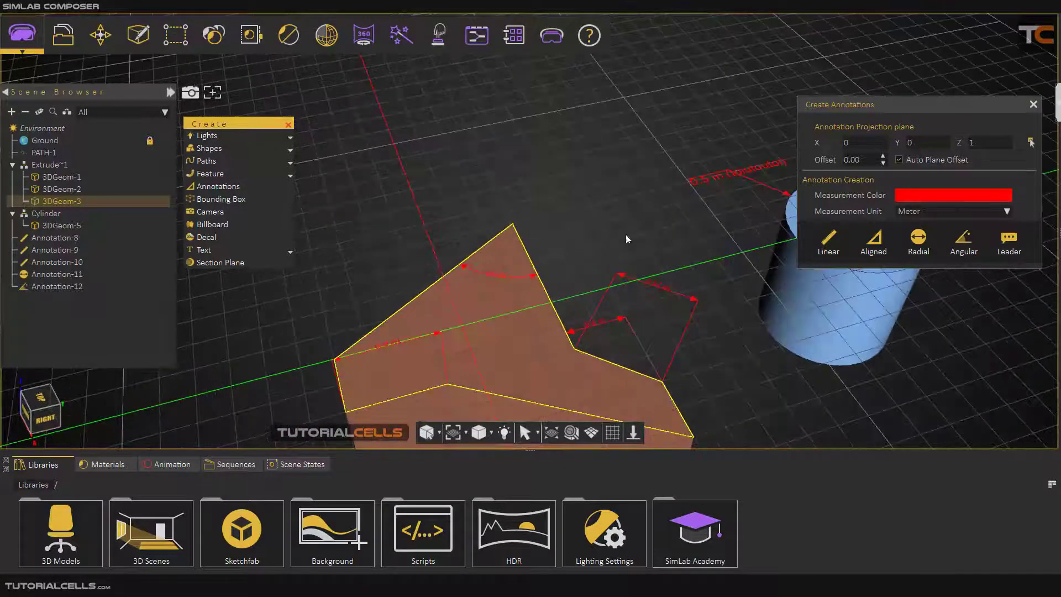
click(1008, 241)
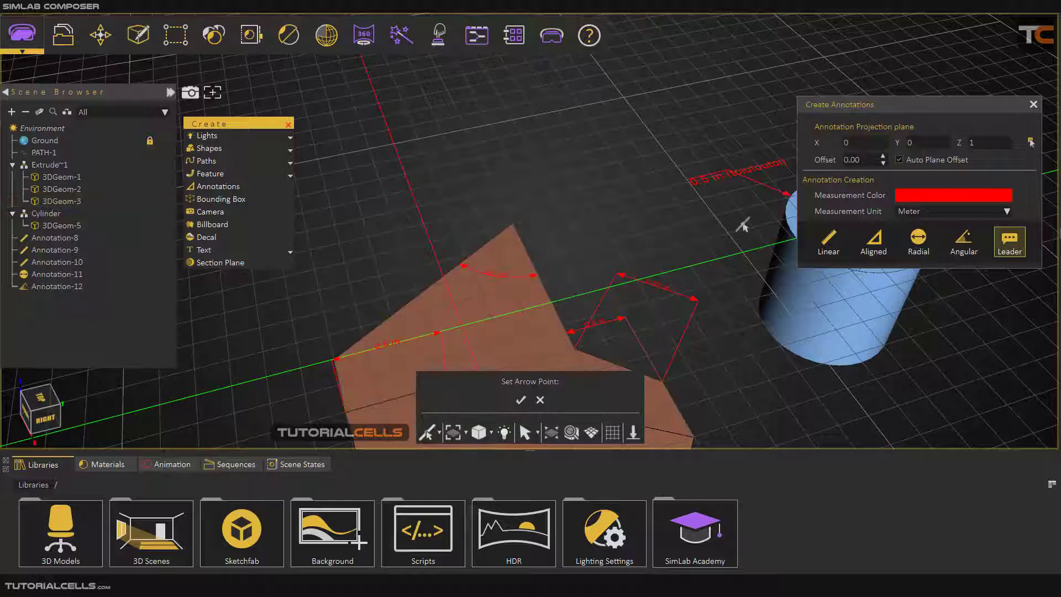
click(513, 224)
middle_drag(546, 195, 512, 261)
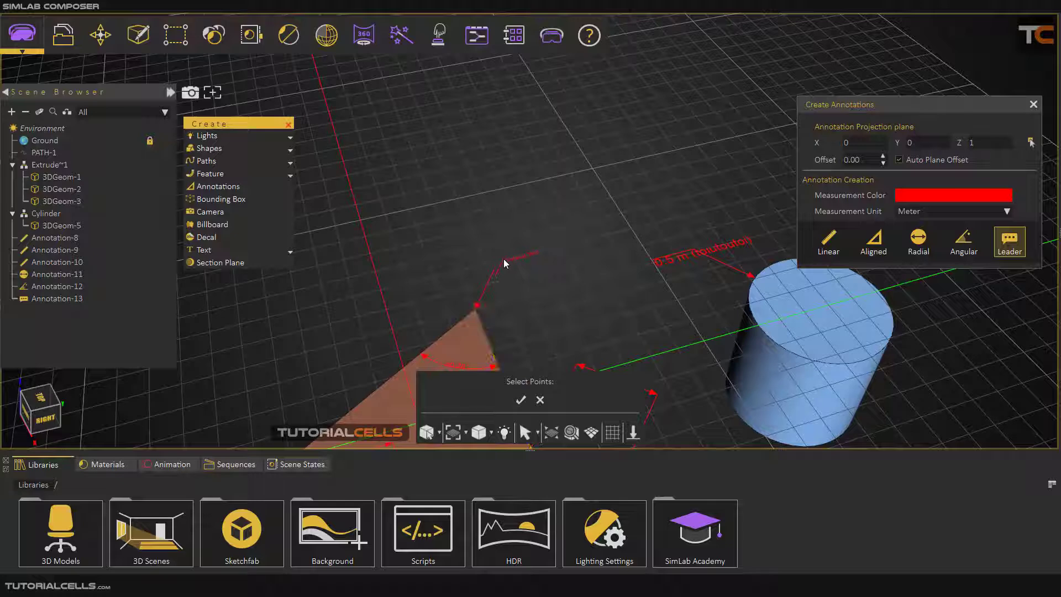
click(538, 257)
click(520, 399)
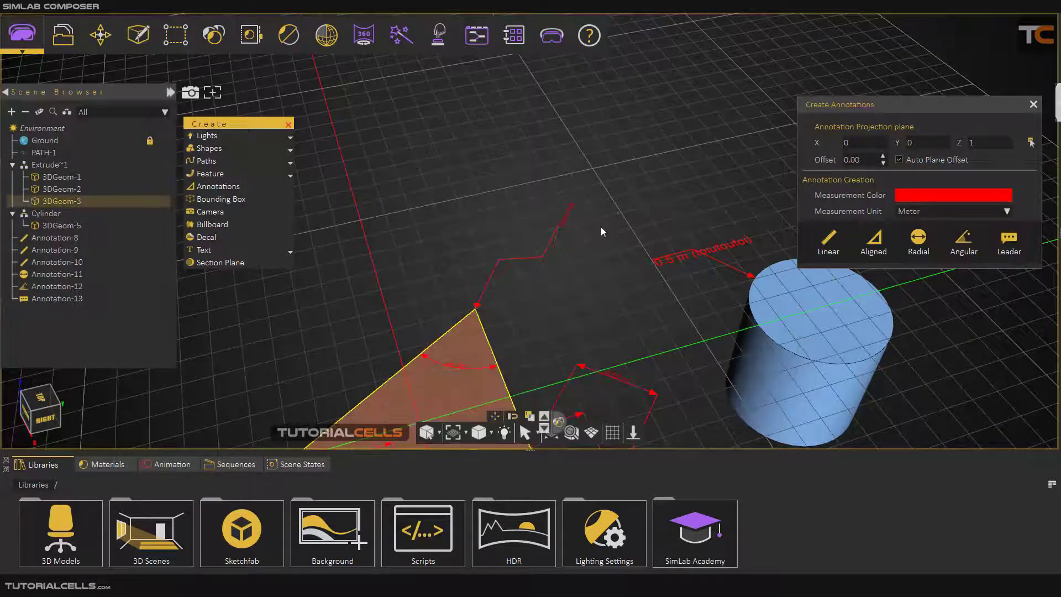
scroll(600, 231, up, 4)
middle_drag(531, 239, 353, 294)
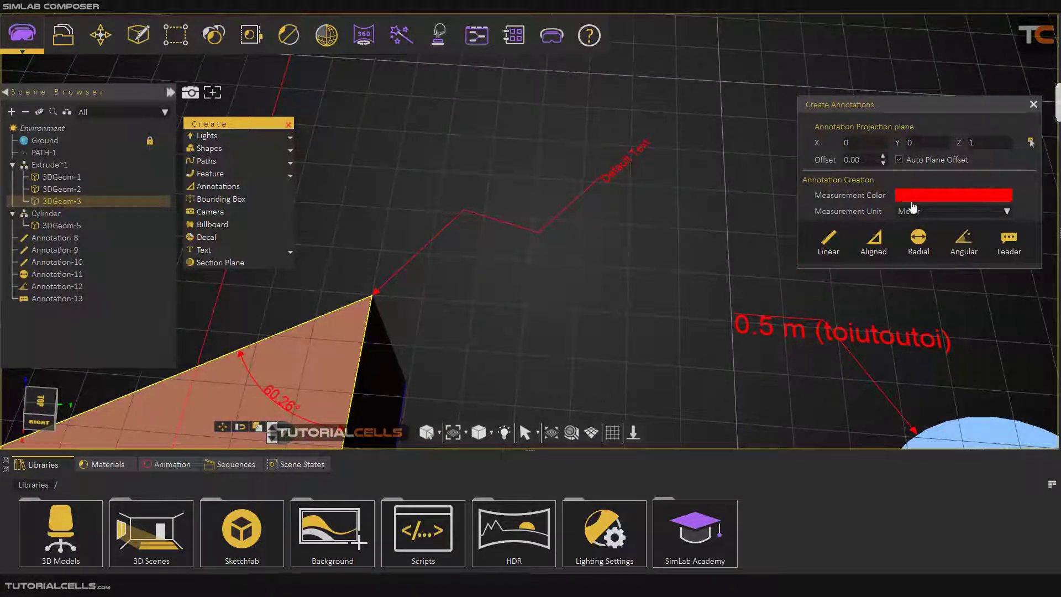
click(1033, 104)
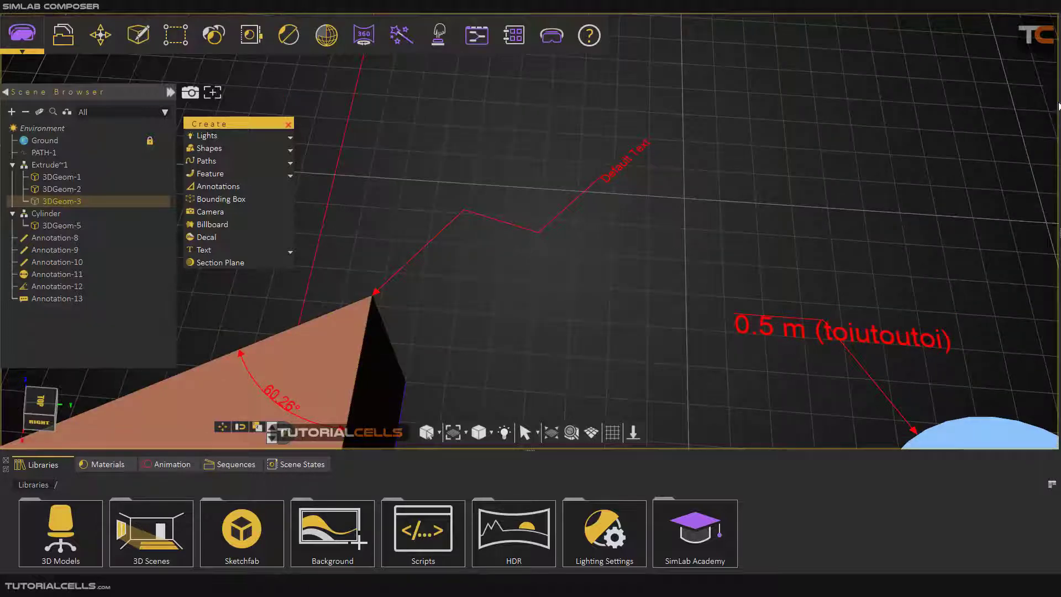
- Replace the leader annotation's text with "fpoitpy8glk;lk"
click(1057, 106)
click(71, 298)
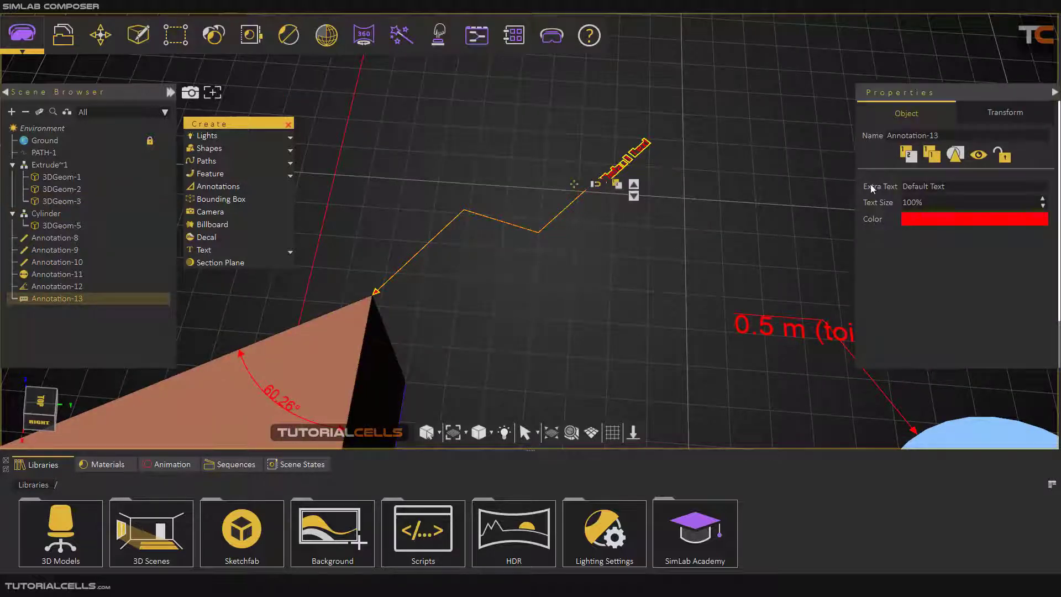
click(922, 186)
text(fp)
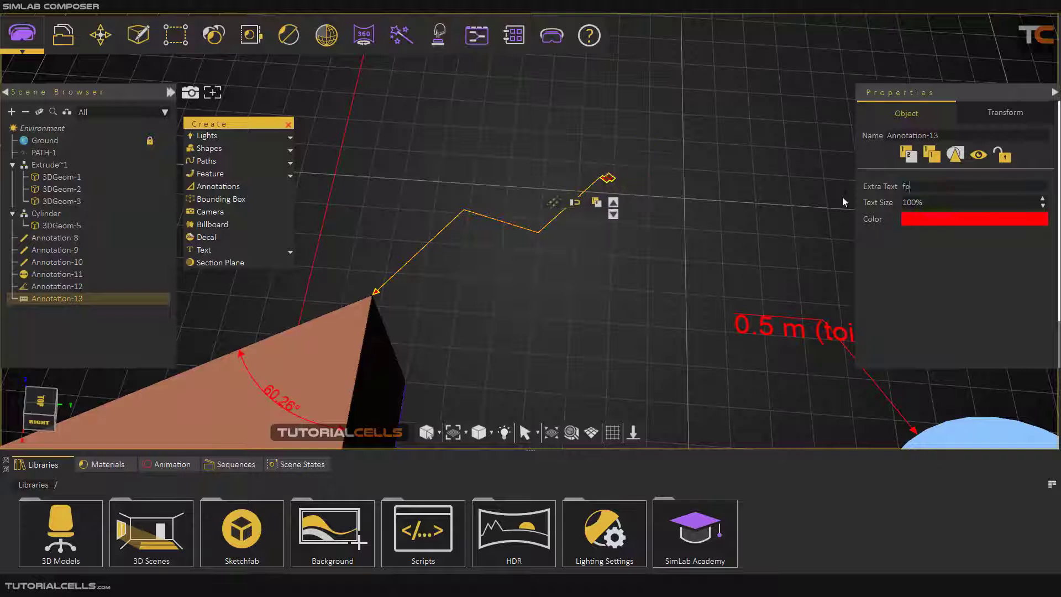
text(oitpy8glk;lk)
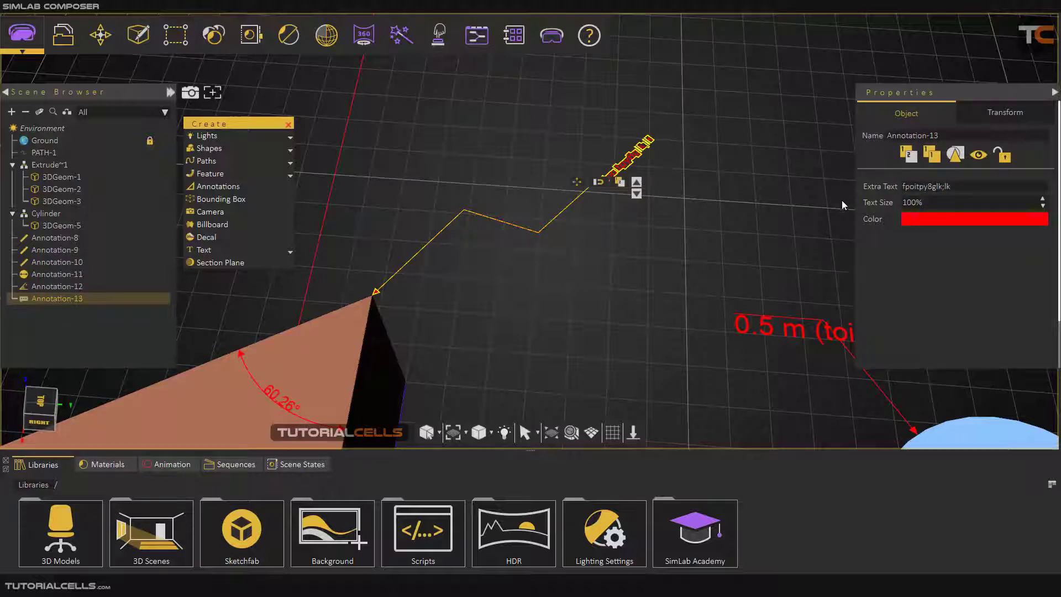
- Set the leader annotation's text size to 500%
key(Tab)
text(500)
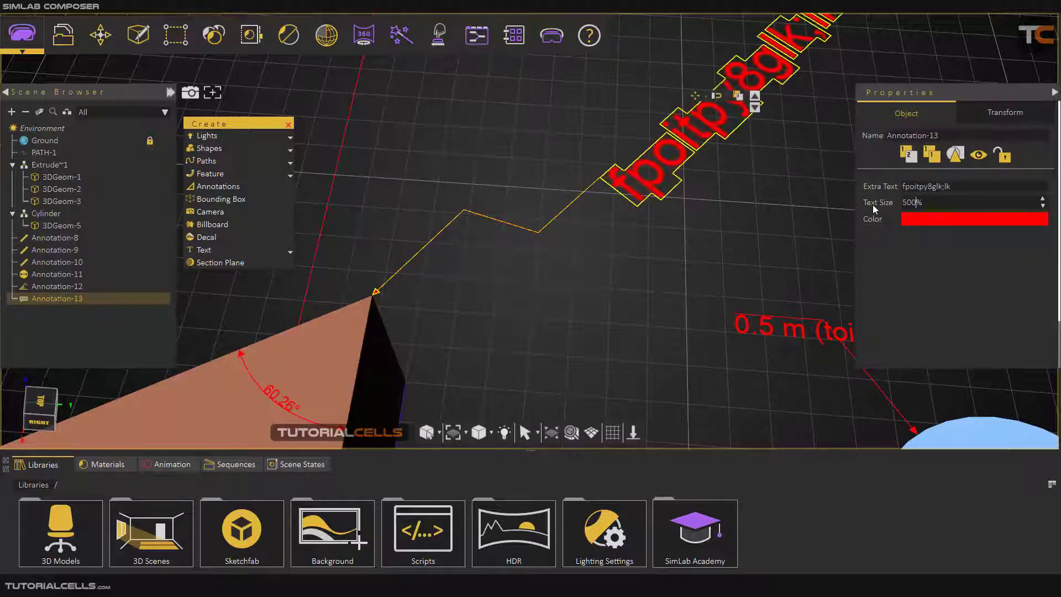
scroll(580, 202, down, 5)
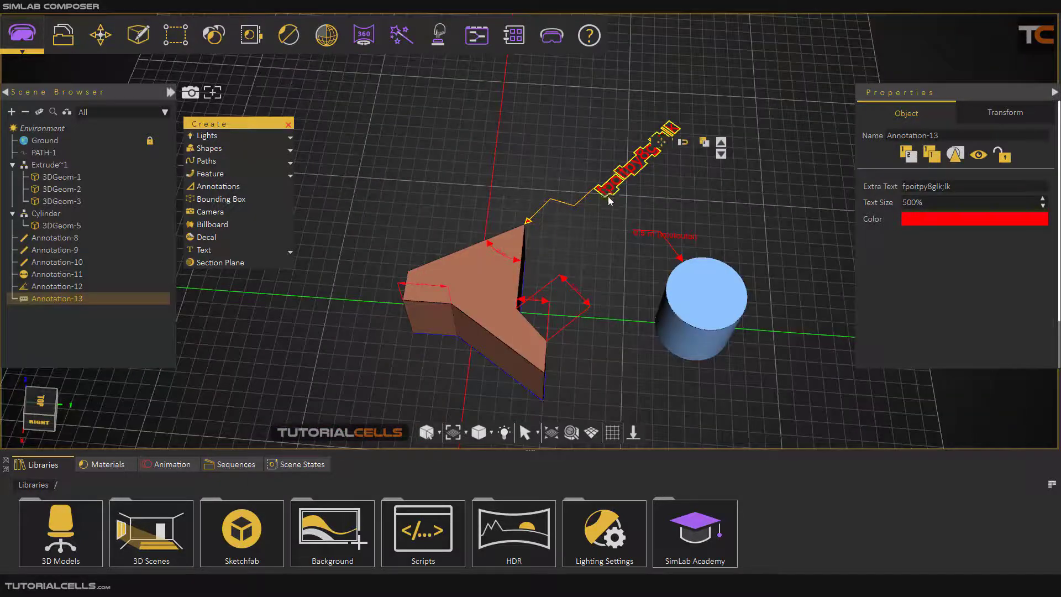
click(607, 209)
- Open annotation creation and set the projection plane to the block's long vertical side face
scroll(607, 197, up, 4)
middle_drag(608, 197, 631, 197)
scroll(549, 197, down, 4)
drag(631, 197, 850, 343)
click(256, 186)
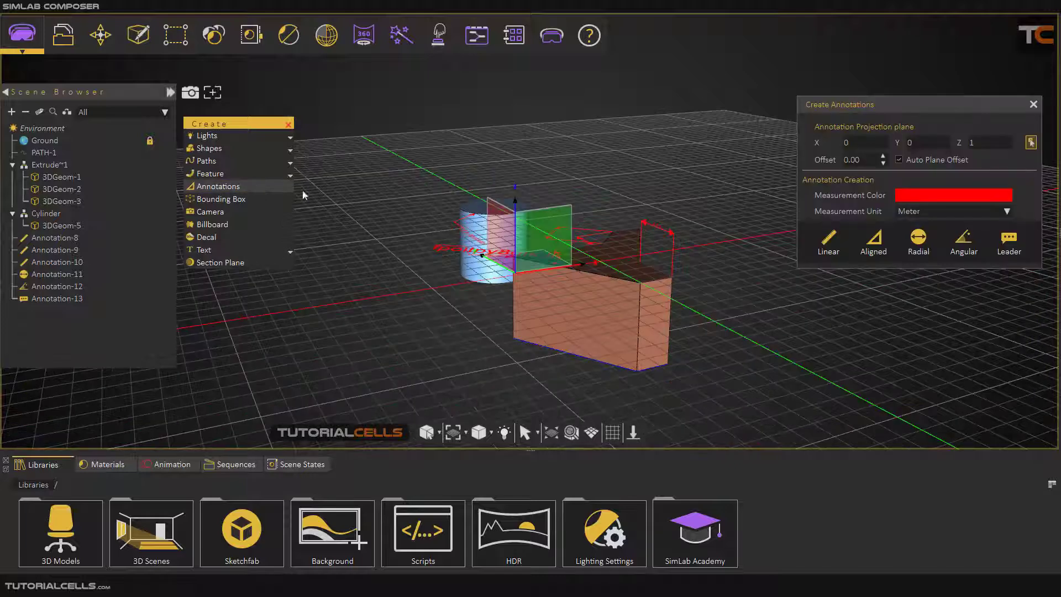
click(608, 291)
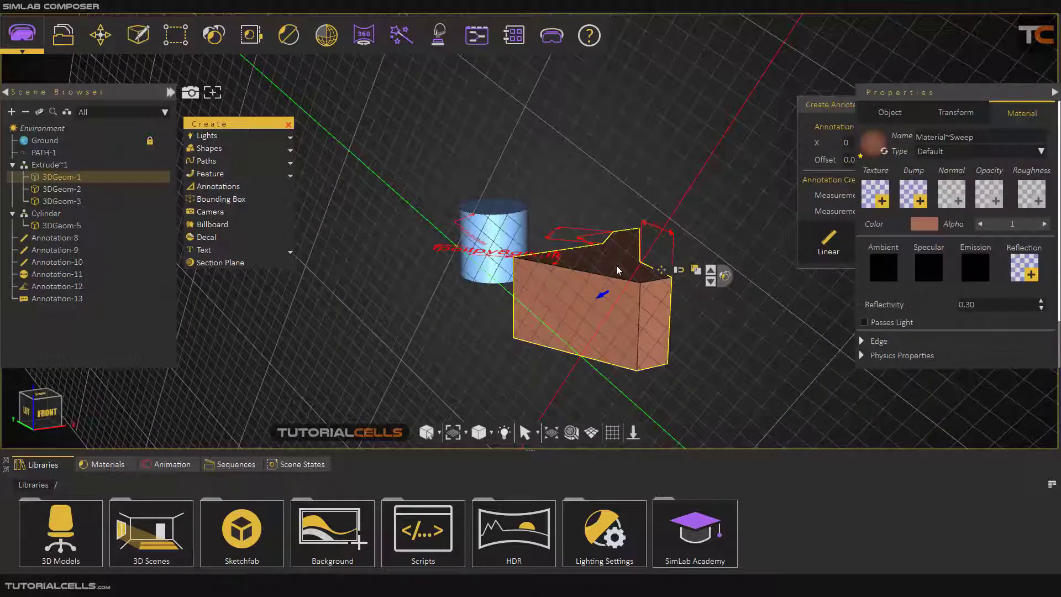
- Switch the annotation projection plane to the block's top face
click(619, 273)
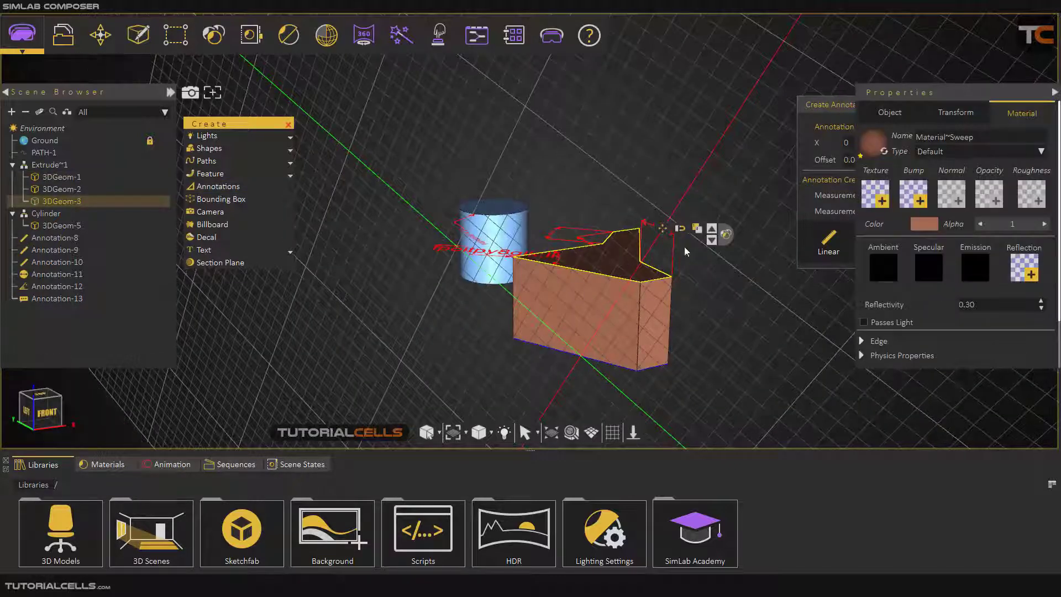
click(827, 112)
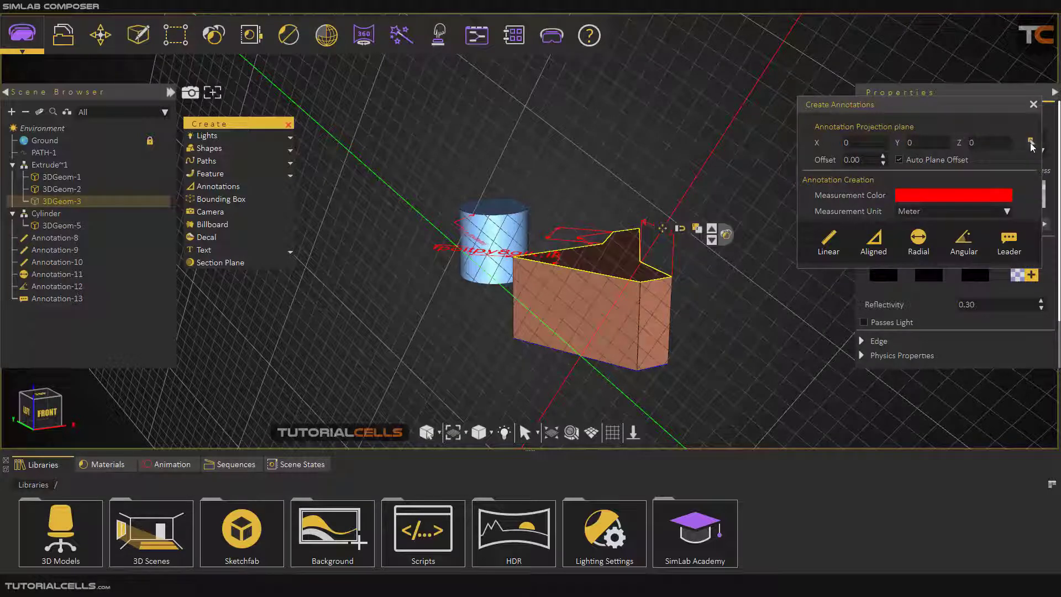
click(1030, 143)
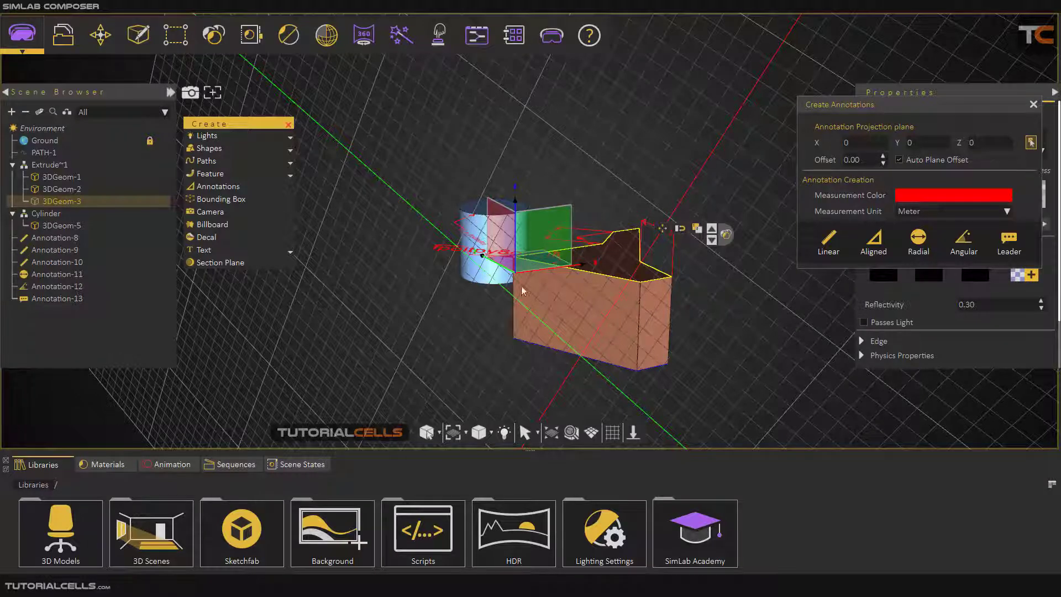
click(626, 255)
- Pick the narrow vertical face on the block's opposite side, facing the notch, as the annotation projection plane
middle_drag(626, 254, 341, 314)
middle_drag(599, 298, 160, 288)
middle_drag(527, 335, 288, 326)
click(1030, 142)
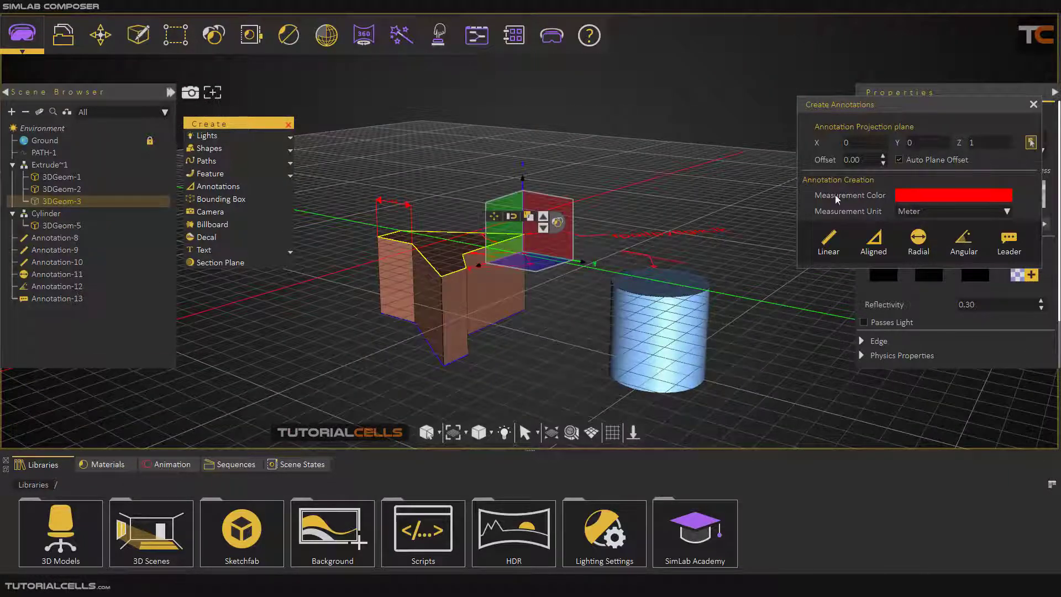
click(452, 294)
scroll(462, 293, up, 3)
mouse_move(462, 292)
middle_down()
mouse_move(827, 261)
mouse_move(560, 261)
mouse_move(249, 291)
mouse_move(495, 299)
mouse_move(403, 303)
middle_up()
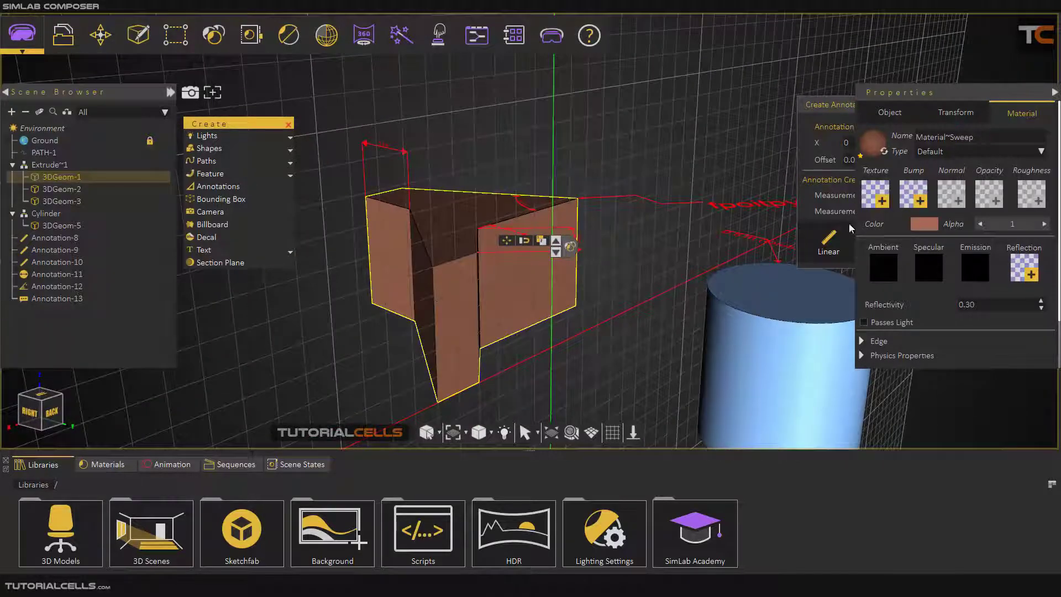
- Collapse the object properties and close annotation creation without adding an annotation
click(1053, 93)
click(1029, 104)
scroll(703, 242, down, 3)
middle_drag(523, 307, 934, 346)
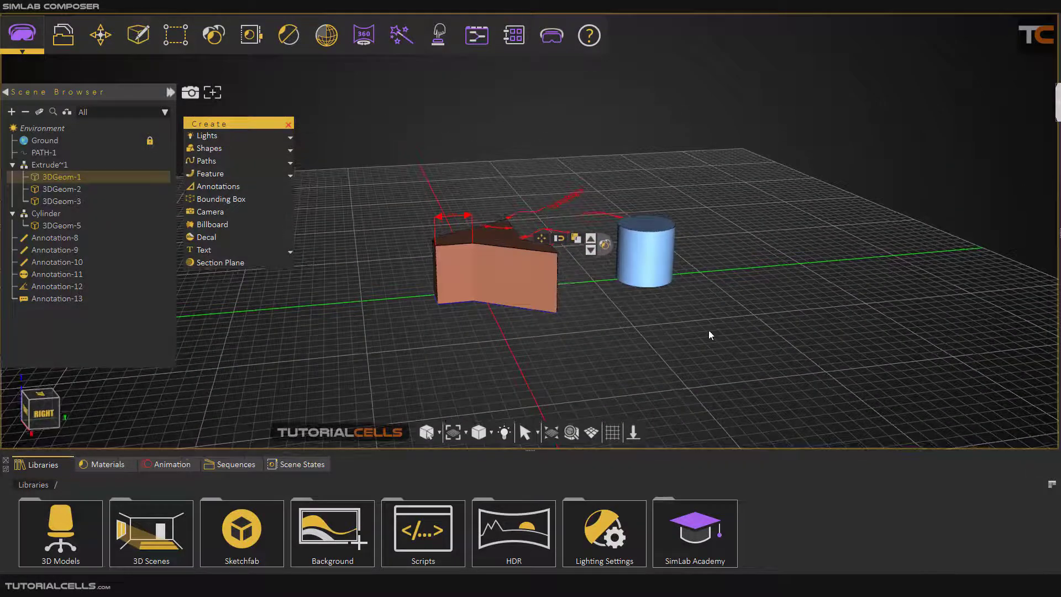